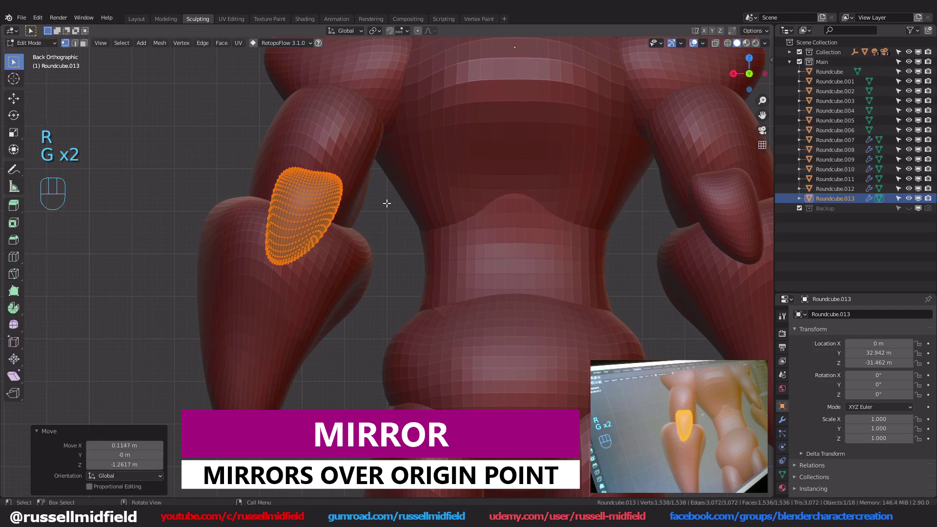
# - Duplicate the mirrored muscle piece as a chest muscle and reshape it from the front with the Elastic Deform brush
pyautogui.press('KP_1')
pyautogui.hotkey('shift', 'd')
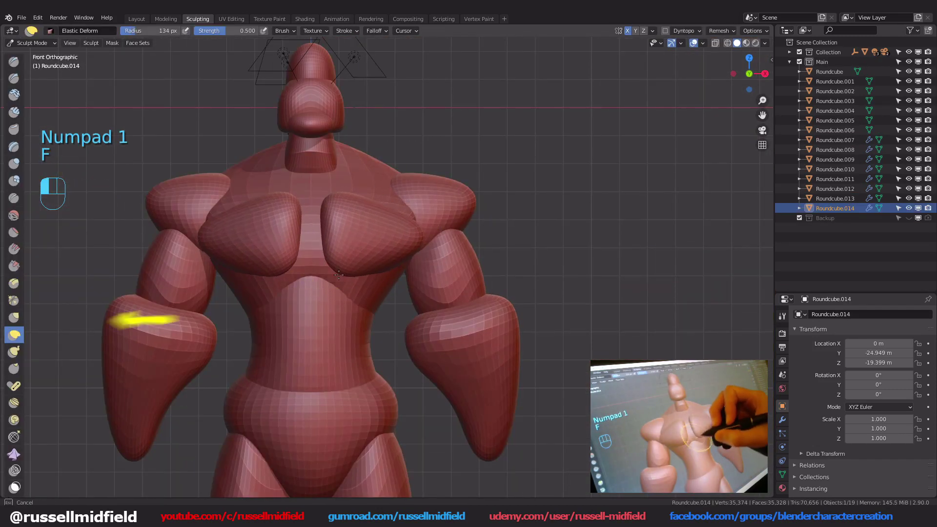
pyautogui.moveTo(338, 275)
pyautogui.mouseDown()
pyautogui.moveTo(384, 208)
pyautogui.moveTo(410, 231)
pyautogui.moveTo(393, 266)
pyautogui.moveTo(426, 251)
pyautogui.mouseUp()
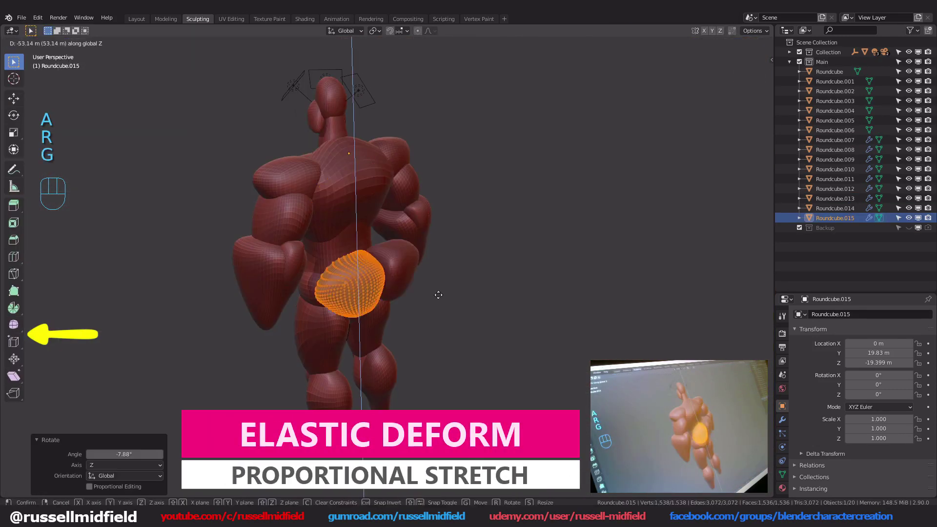
# - Scale, rotate and move the mirrored glute mesh into place at the back of the hips
pyautogui.press('ctrl+KP_1')
pyautogui.scroll(6, 437, 167)
pyautogui.press('s')
pyautogui.press('r')
pyautogui.press('g')
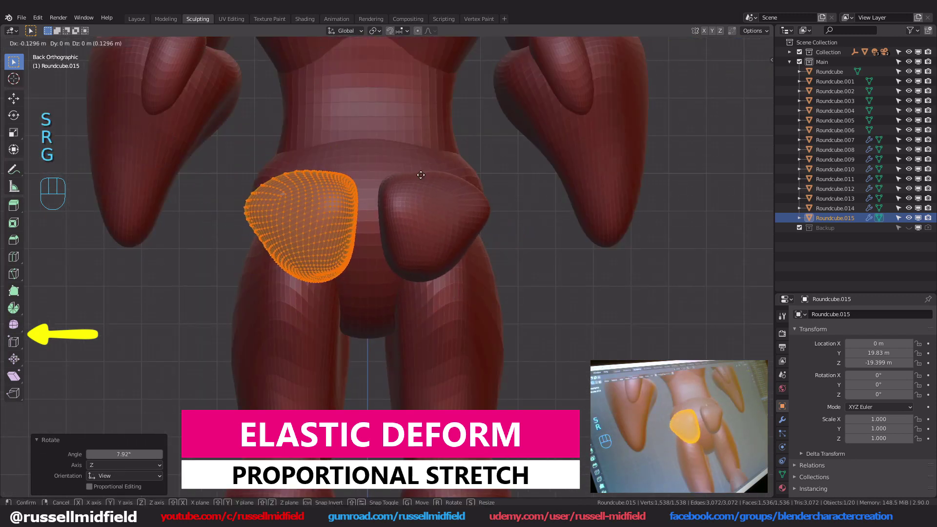
pyautogui.press('s')
pyautogui.press('r')
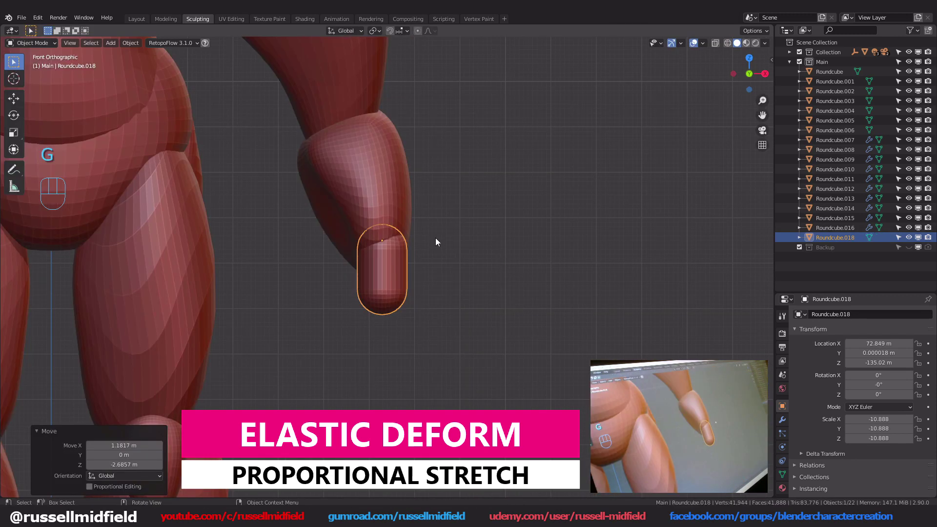
# - Duplicate the rounded finger segment, rotate and move the copy into place, and duplicate the finger along the hand
pyautogui.hotkey('shift', 'd')
pyautogui.press('r')
pyautogui.press('g')
pyautogui.press('r')
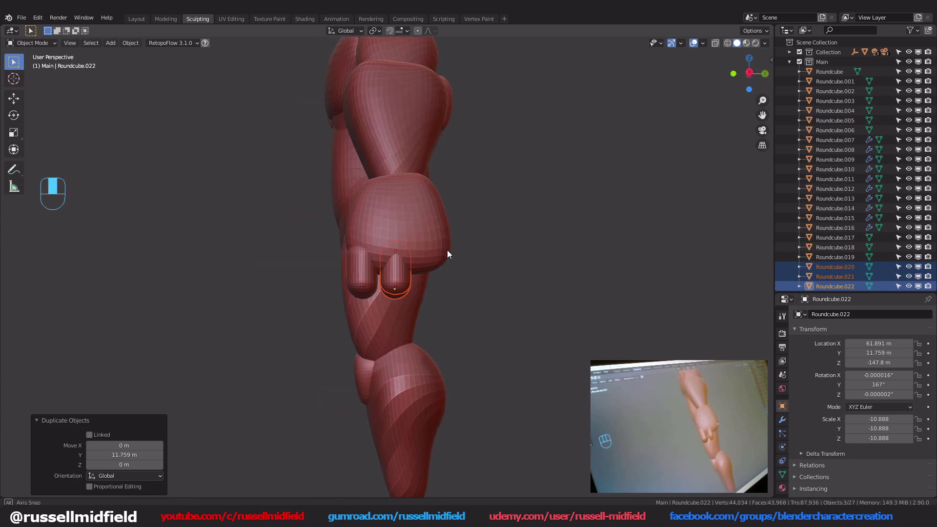
pyautogui.hotkey('shift', 'd')
pyautogui.click(469, 221)
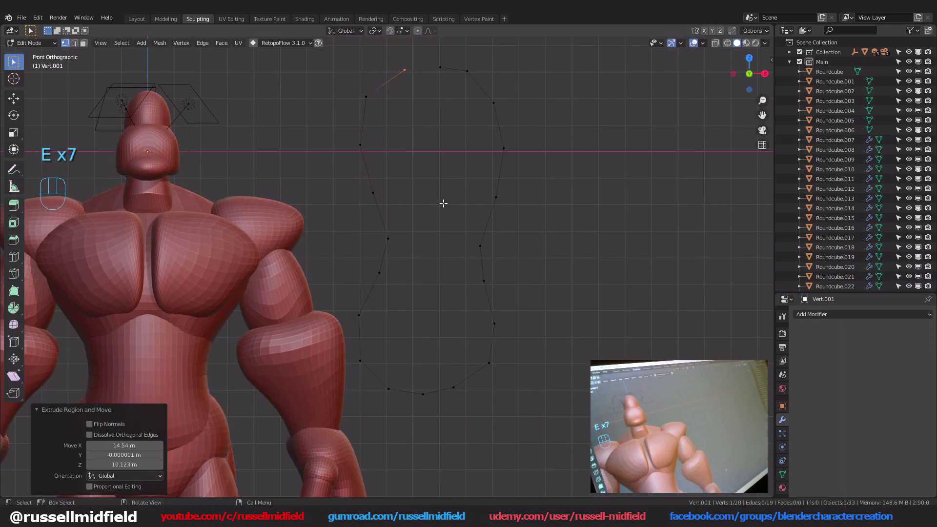
# - Close the open shoe-sole outline and extrude it upward, scaling the upper loop slightly inward
pyautogui.press('f')
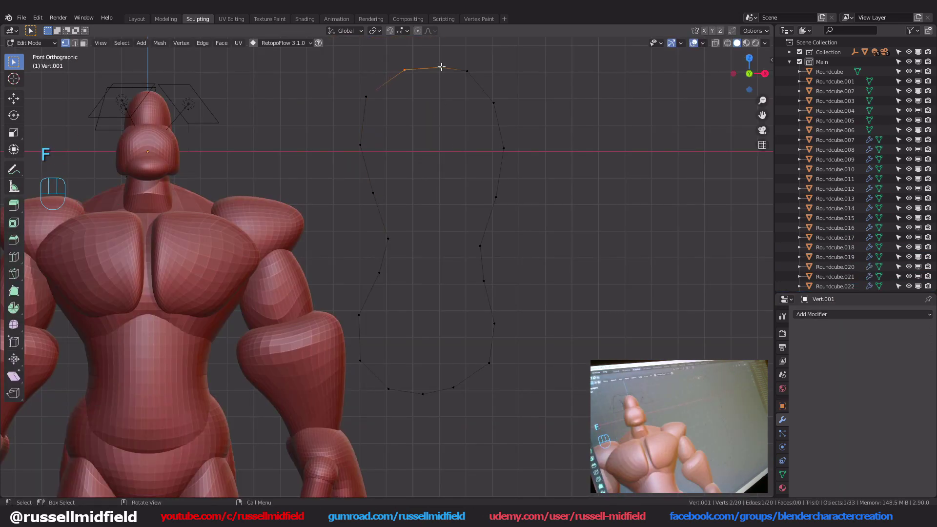
pyautogui.press('g')
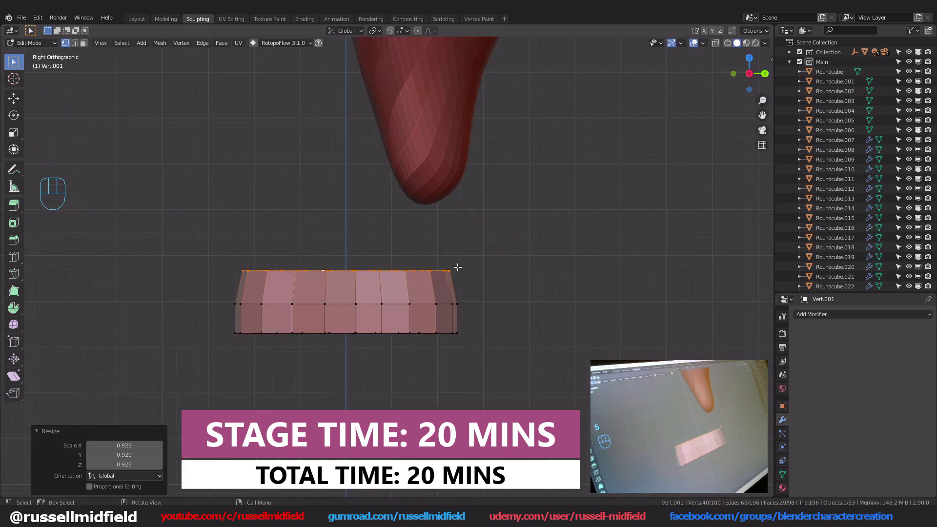
pyautogui.press('KP_3')
pyautogui.press('e')
pyautogui.press('s')
# - Move the shoe into place under the lower leg and apply its object transforms
pyautogui.click(453, 209)
pyautogui.press('g')
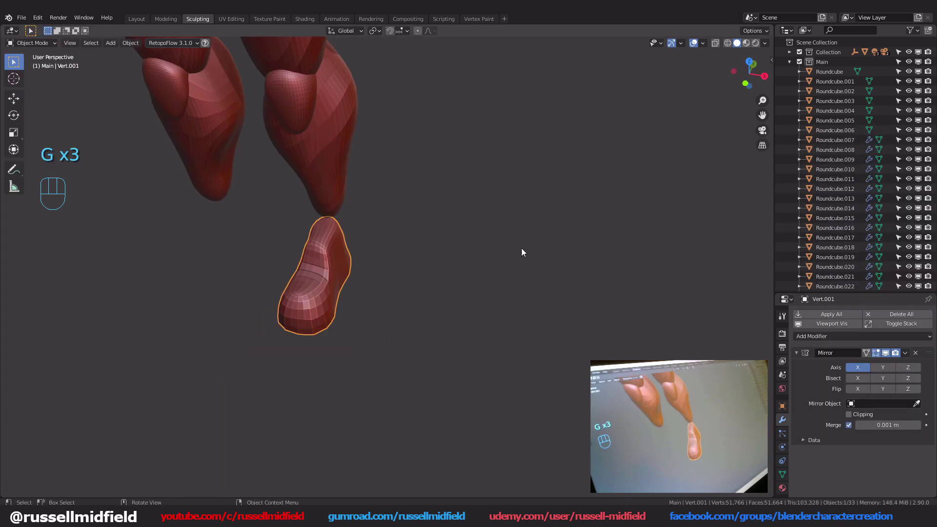
pyautogui.hotkey('ctrl', 'a')
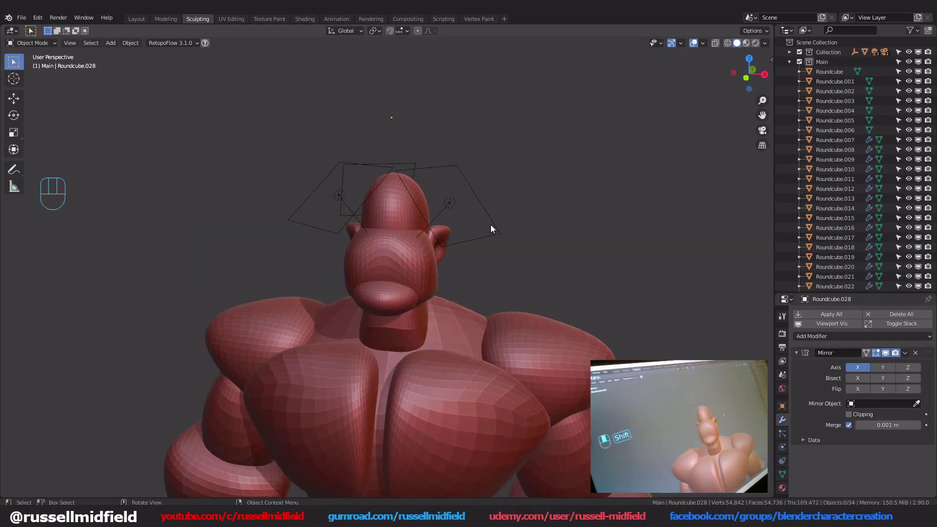
# - Enter Sculpt Mode on the cranium, sample the voxel size from its surface and voxel-remesh it
pyautogui.hotkey('ctrl', 'Tab')
pyautogui.click(531, 206)
pyautogui.click(730, 32)
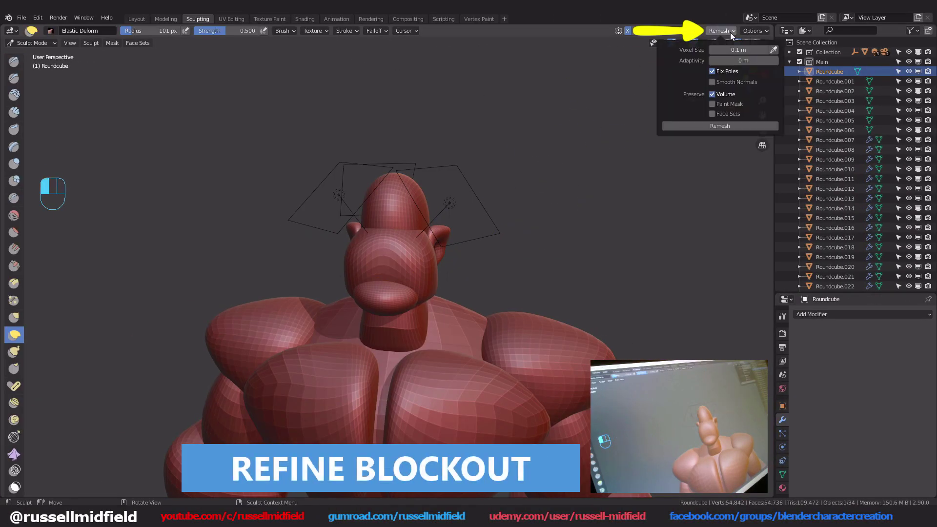
pyautogui.click(393, 195)
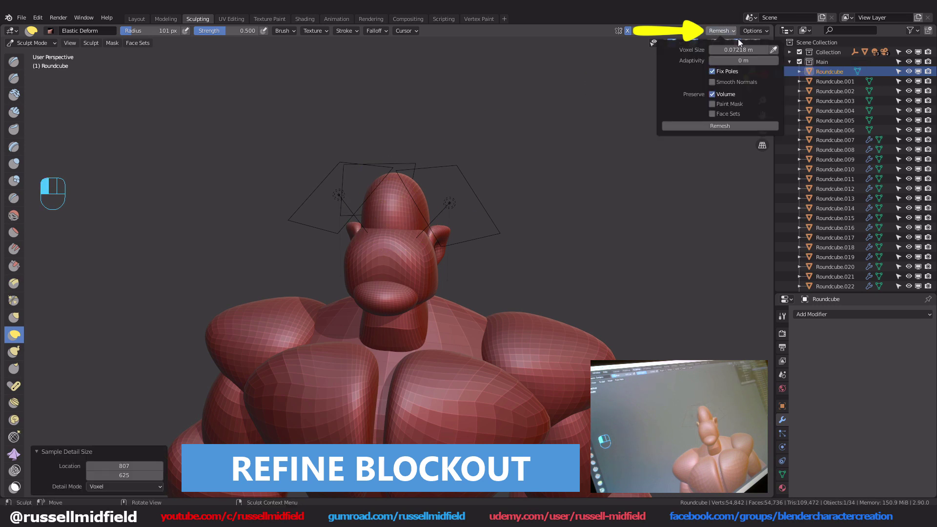
pyautogui.click(726, 125)
# - Pull the top and back of the cranium outward into a fuller skull using Elastic Deform in side view
pyautogui.press('KP_3')
pyautogui.scroll(6, 396, 263)
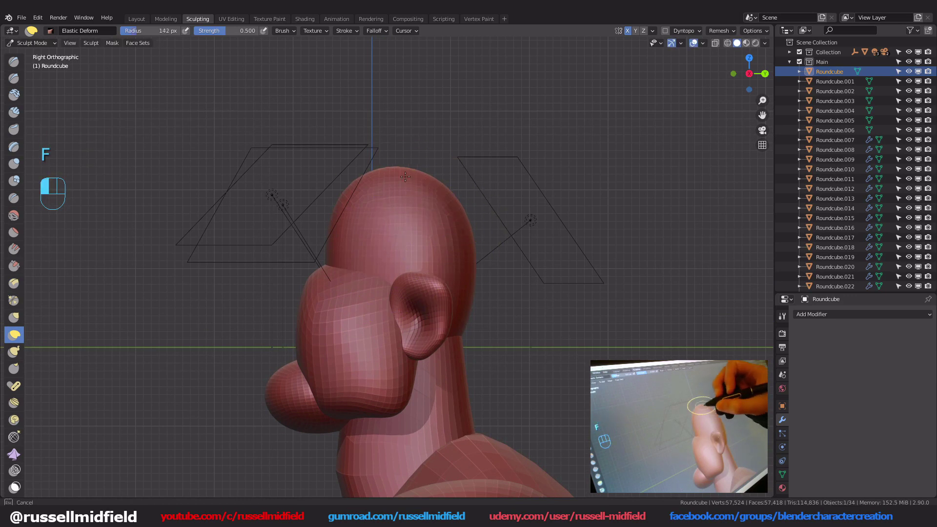
pyautogui.moveTo(383, 171)
pyautogui.mouseDown()
pyautogui.moveTo(465, 213)
pyautogui.moveTo(491, 238)
pyautogui.mouseUp()
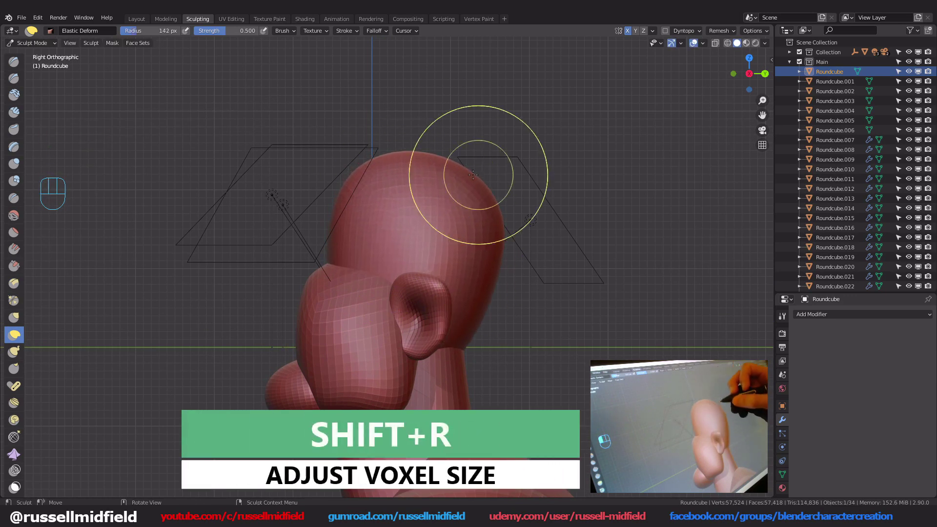
pyautogui.press('KP_1')
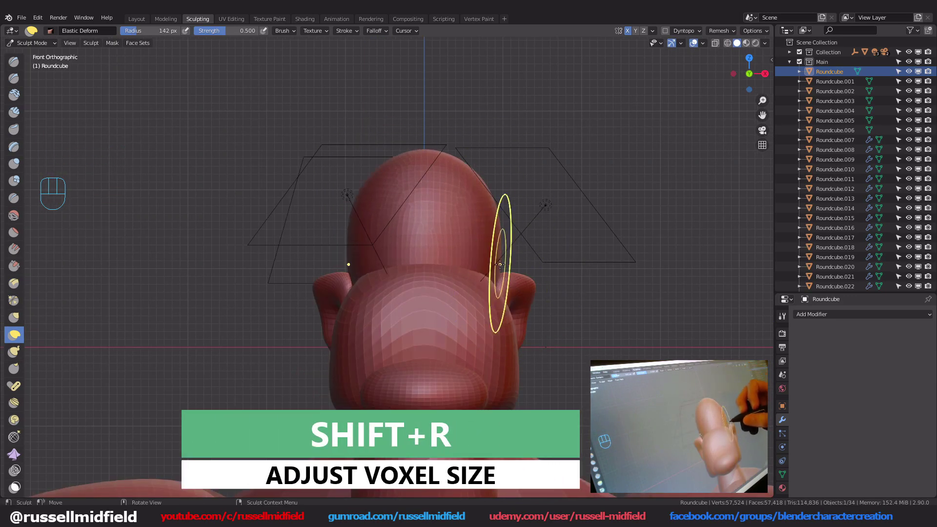
pyautogui.press('KP_3')
# - Switch sculpting to the lower face piece, adjust its voxel size and voxel-remesh it
pyautogui.hotkey('ctrl', 'Tab')
pyautogui.hotkey('ctrl', 'Tab')
pyautogui.hotkey('shift', 'r')
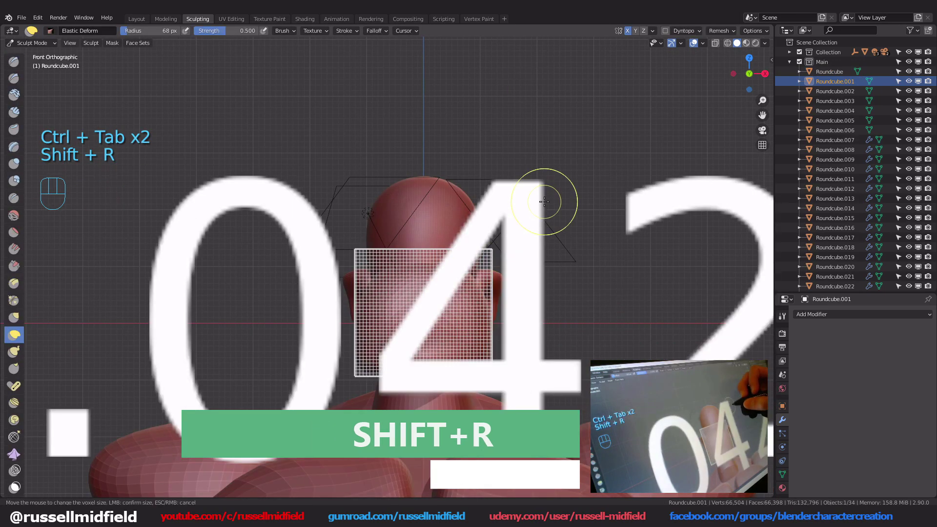
pyautogui.hotkey('ctrl', 'r')
# - Reshape the jaw and cheek of the lower face piece in side view with Elastic Deform
pyautogui.press('KP_3')
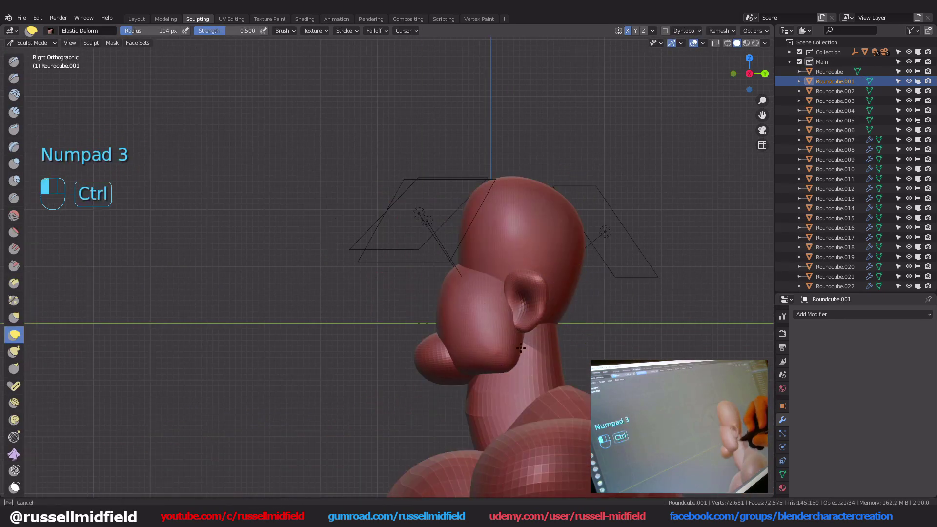
pyautogui.keyDown('shift'); pyautogui.moveTo(456, 277); pyautogui.dragTo(514, 342); pyautogui.keyUp('shift')
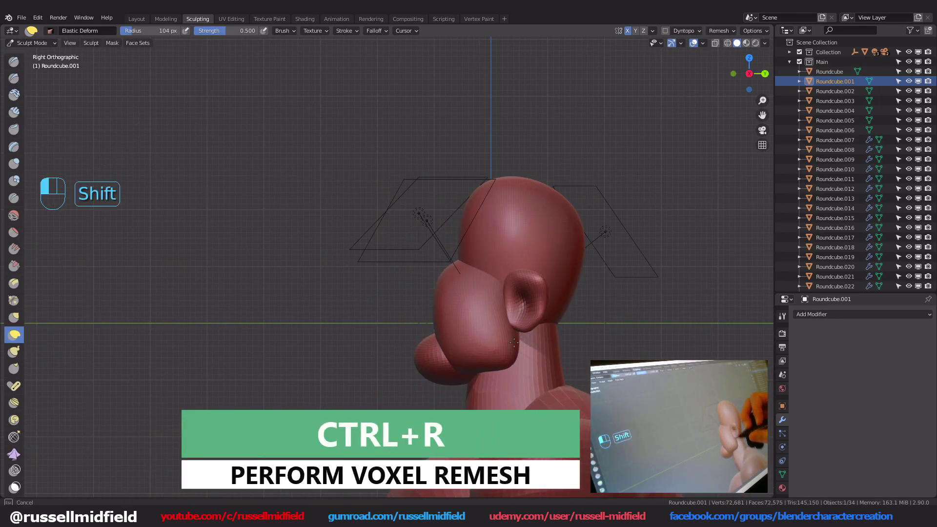
pyautogui.press('KP_1')
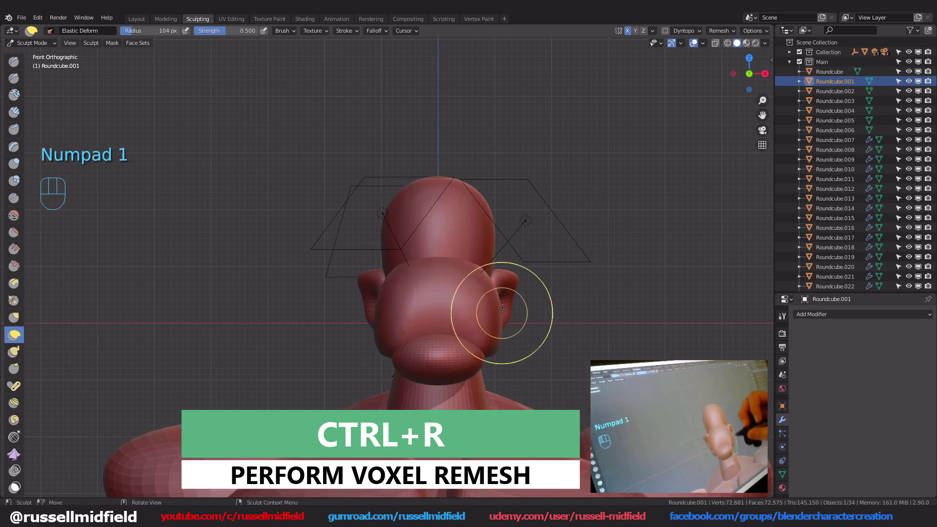
# - Switch sculpting to the mirrored forearms, adjust their voxel size and voxel-remesh them
pyautogui.hotkey('ctrl', 'Tab')
pyautogui.hotkey('ctrl', 'Tab')
pyautogui.hotkey('shift', 'r')
pyautogui.hotkey('shift', 'r')
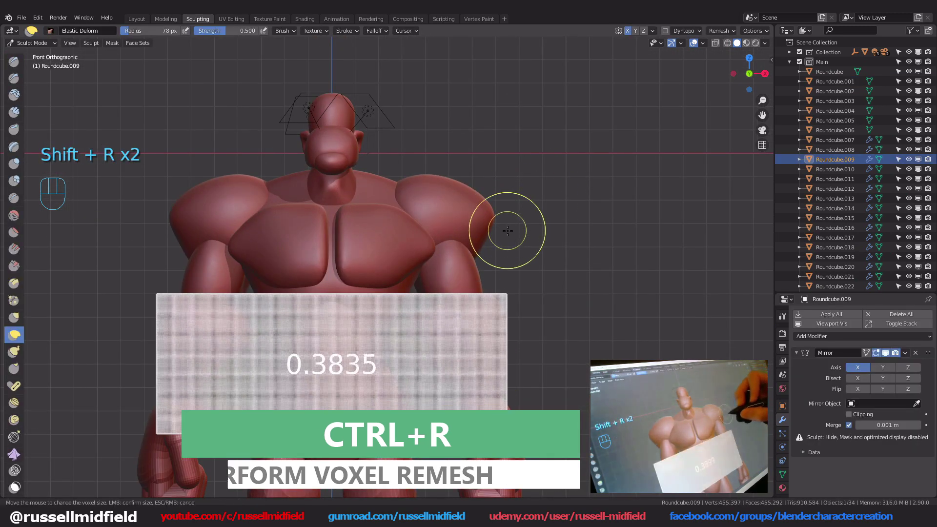
pyautogui.hotkey('ctrl', 'r')
# - Reshape the forearms in side view and the waist in front view with Elastic Deform
pyautogui.press('f')
pyautogui.click(430, 310)
pyautogui.press('KP_3')
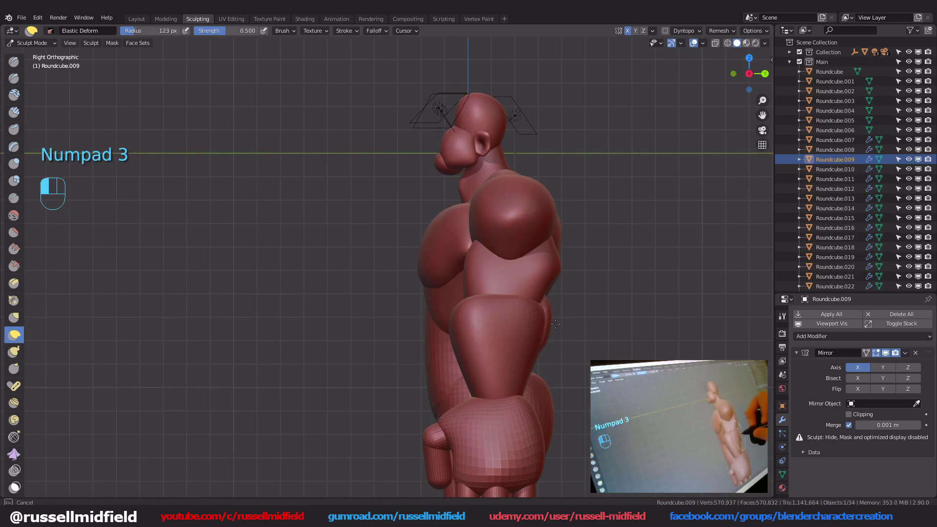
pyautogui.moveTo(518, 317); pyautogui.dragTo(555, 316)
pyautogui.click(520, 293)
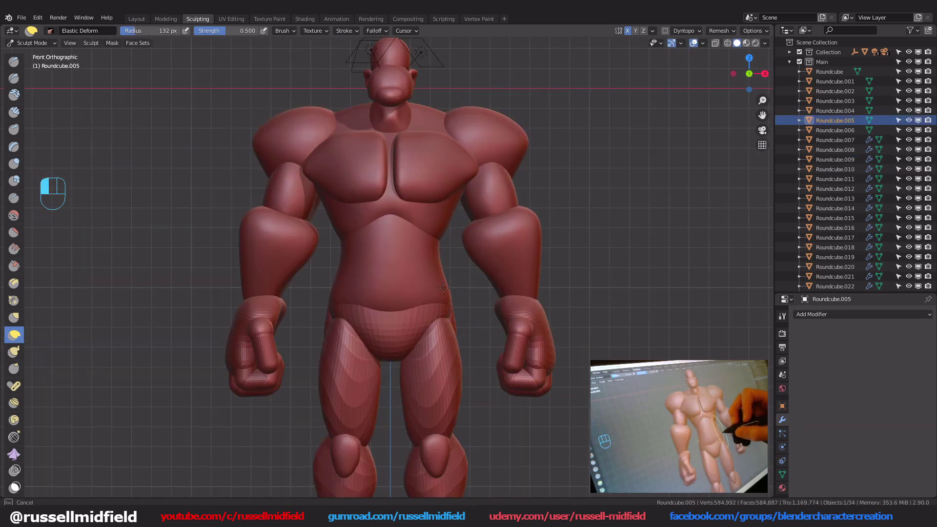
pyautogui.moveTo(444, 288); pyautogui.dragTo(406, 306)
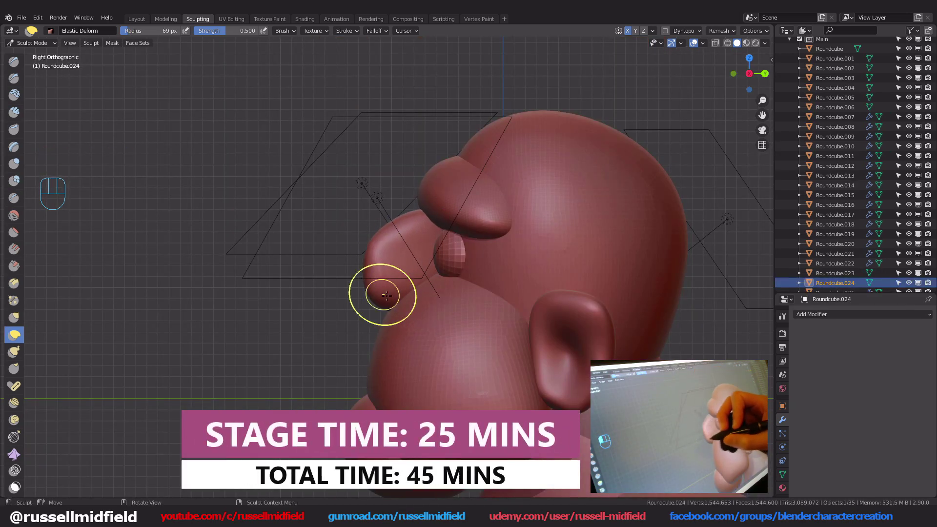
# - Set the Elastic Deform radius to 77 px and refine the shape of the nose
pyautogui.press('f')
pyautogui.press('f')
pyautogui.moveTo(416, 289); pyautogui.dragTo(454, 235, button='middle')
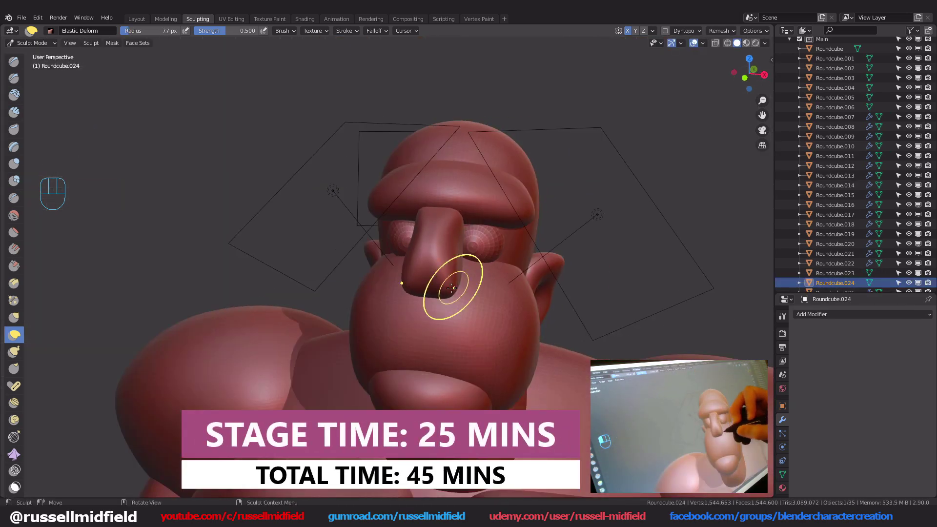
pyautogui.keyDown('shift'); pyautogui.moveTo(452, 288); pyautogui.dragTo(459, 274, button='middle'); pyautogui.keyUp('shift')
# - In Object Mode, duplicate the mirrored eye spheres and move the copy down beside the nose
pyautogui.hotkey('ctrl', 'Tab')
pyautogui.click(473, 322)
pyautogui.click(478, 244)
pyautogui.hotkey('shift', 'd')
pyautogui.press('g')
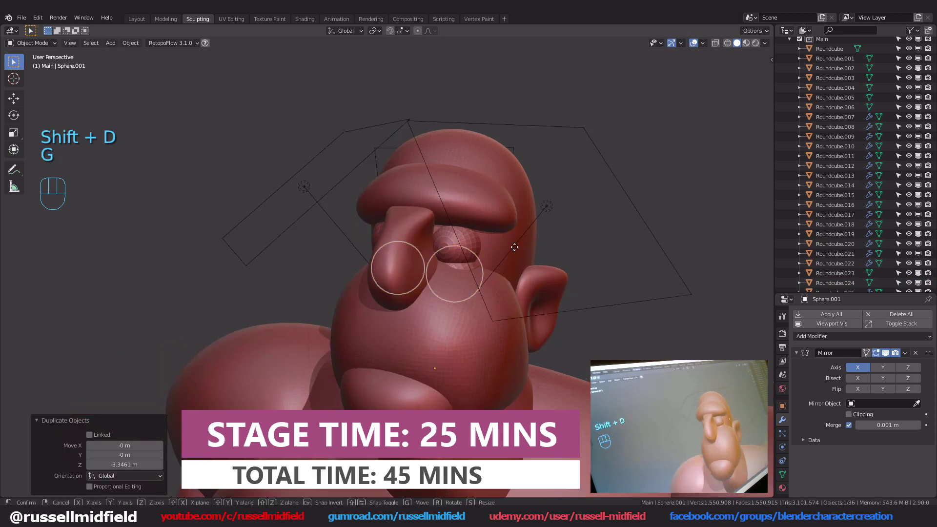
pyautogui.click(514, 246)
# - Move the duplicated sphere's whole mesh in Edit Mode so it forms the nostril wings against the nose
pyautogui.press('Tab')
pyautogui.press('a')
pyautogui.press('g')
pyautogui.click(488, 273)
pyautogui.moveTo(488, 273); pyautogui.dragTo(493, 280, button='middle')
pyautogui.press('g')
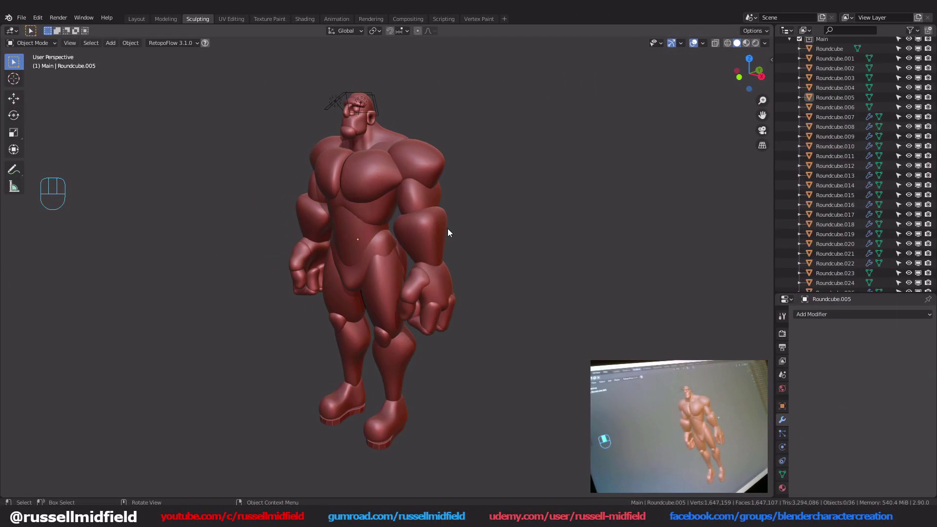
# - Apply the Mirror modifiers on the nostril spheres and the ears
pyautogui.scroll(4, 447, 228)
pyautogui.moveTo(447, 228)
pyautogui.keyDown('shift'); pyautogui.mouseDown(button='middle')
pyautogui.moveTo(523, 239)
pyautogui.moveTo(537, 224)
pyautogui.mouseUp(button='middle'); pyautogui.keyUp('shift')
pyautogui.click(303, 199)
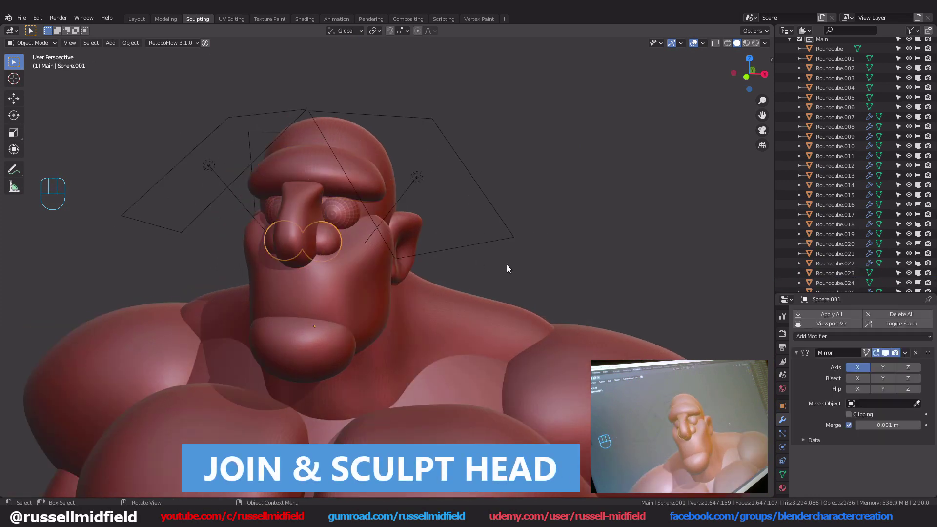
pyautogui.click(831, 314)
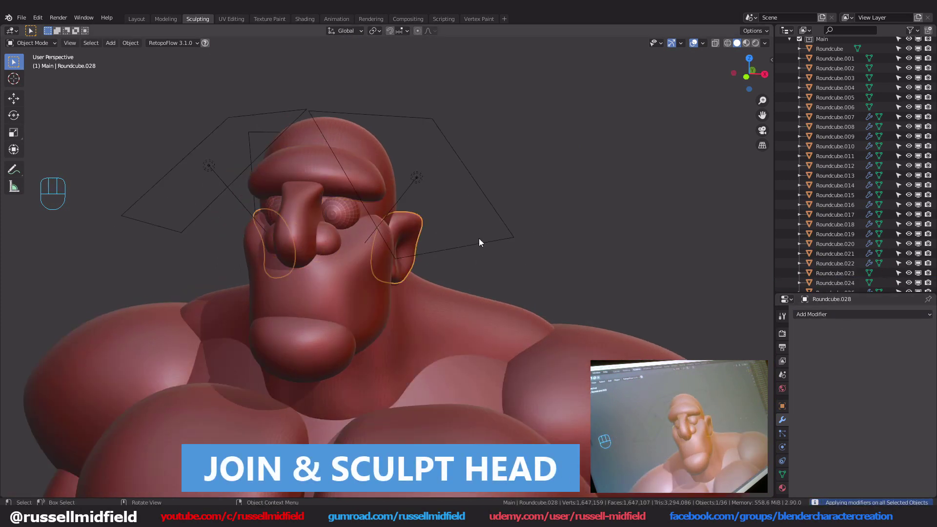
# - Select the ears, facial pieces and nostril spheres together with the cranium and join them into one head object
pyautogui.moveTo(479, 238); pyautogui.dragTo(463, 235, button='middle')
pyautogui.keyDown('shift'); pyautogui.click(332, 297); pyautogui.keyUp('shift')
pyautogui.keyDown('shift'); pyautogui.click(326, 238); pyautogui.keyUp('shift')
pyautogui.keyDown('shift'); pyautogui.click(327, 216); pyautogui.keyUp('shift')
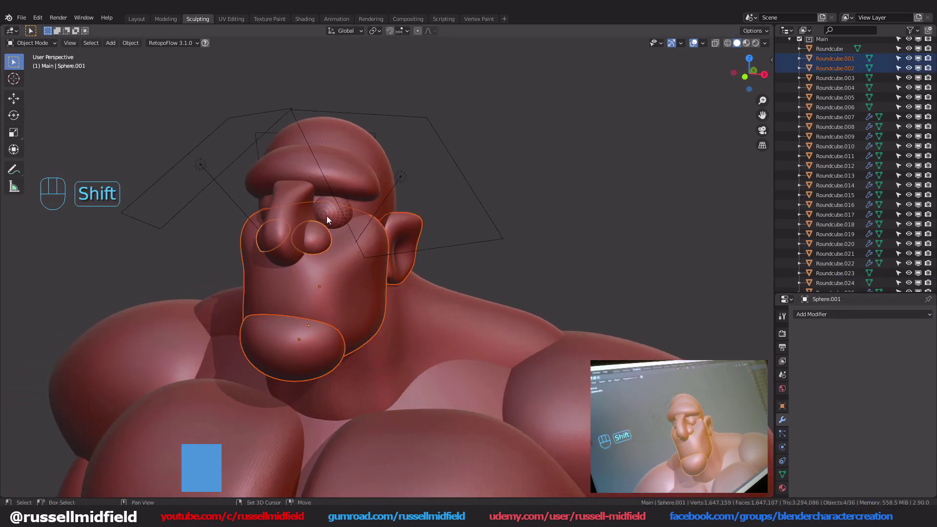
pyautogui.keyDown('shift'); pyautogui.click(379, 166); pyautogui.keyUp('shift')
pyautogui.hotkey('ctrl', 'j')
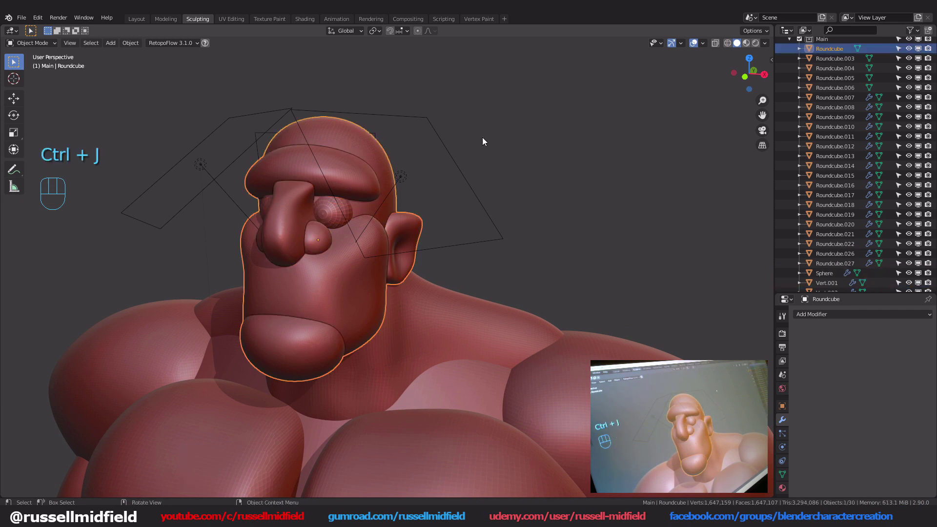
pyautogui.press('g')
pyautogui.hotkey('ctrl', 'z')
# - Voxel-remesh the joined head in Sculpt Mode and isolate it in local view
pyautogui.hotkey('ctrl', 'Tab')
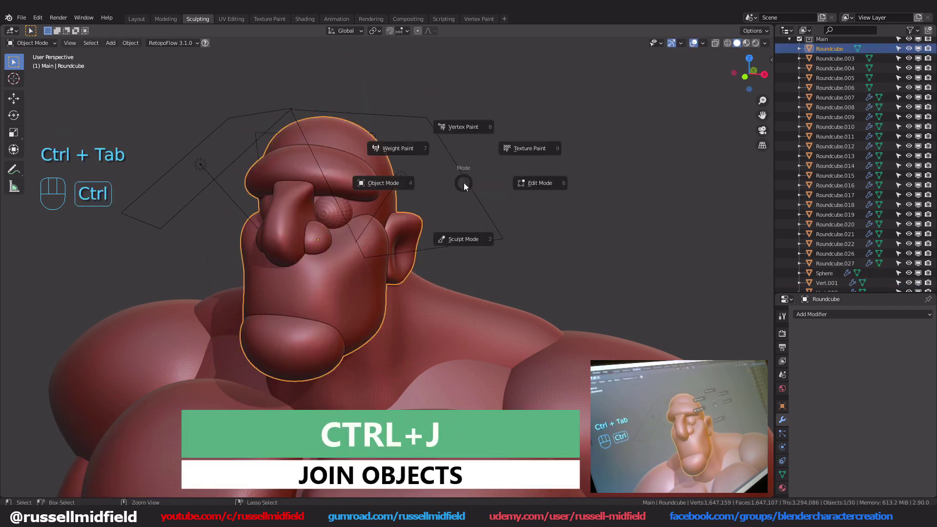
pyautogui.click(469, 238)
pyautogui.hotkey('ctrl', 'r')
pyautogui.moveTo(489, 209); pyautogui.dragTo(350, 267, button='middle')
pyautogui.press('KP_Divide')
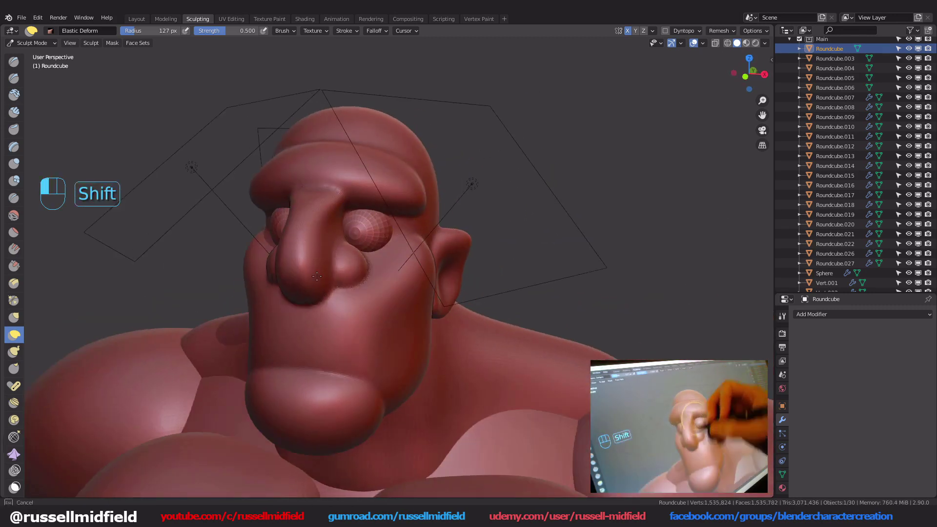
# - Carve the nostrils into the underside of the nose with the Draw brush at a 47 px radius
pyautogui.press('f')
pyautogui.press('f')
pyautogui.press('f')
pyautogui.press('x')
pyautogui.press('f')
pyautogui.press('x')
pyautogui.moveTo(515, 236); pyautogui.dragTo(439, 367, button='middle')
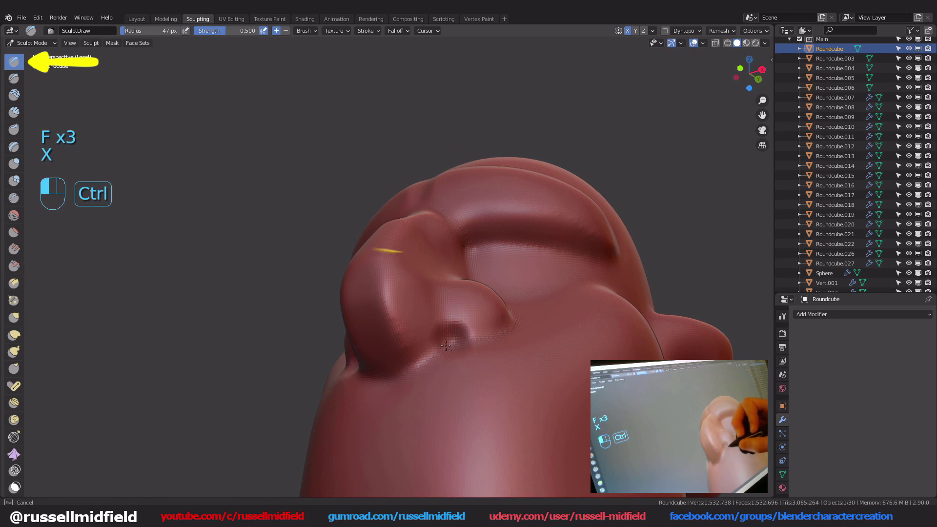
pyautogui.keyDown('ctrl'); pyautogui.moveTo(439, 342); pyautogui.dragTo(441, 360, button='middle'); pyautogui.keyUp('ctrl')
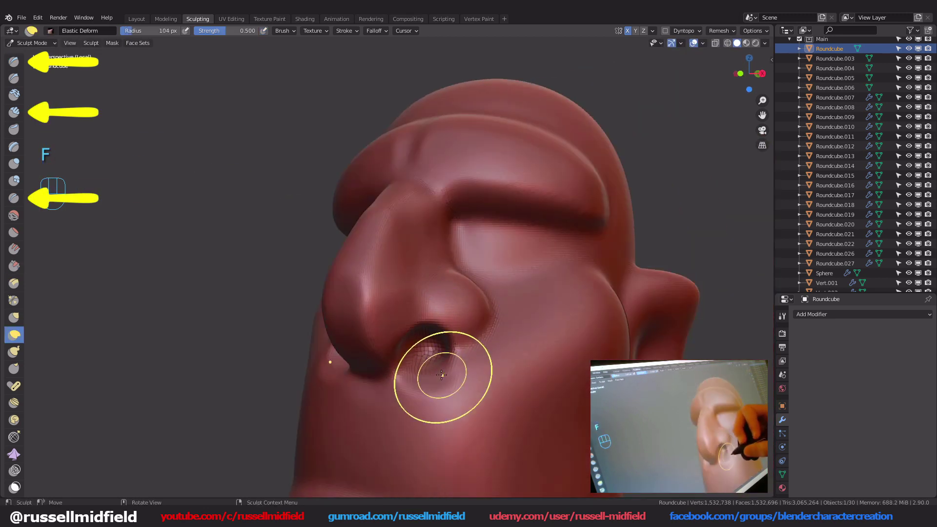
# - Crease the skin around the nostril wings and carve a small philtrum hollow below the nose with the Draw brush
pyautogui.moveTo(439, 366); pyautogui.dragTo(477, 325, button='middle')
pyautogui.press('f')
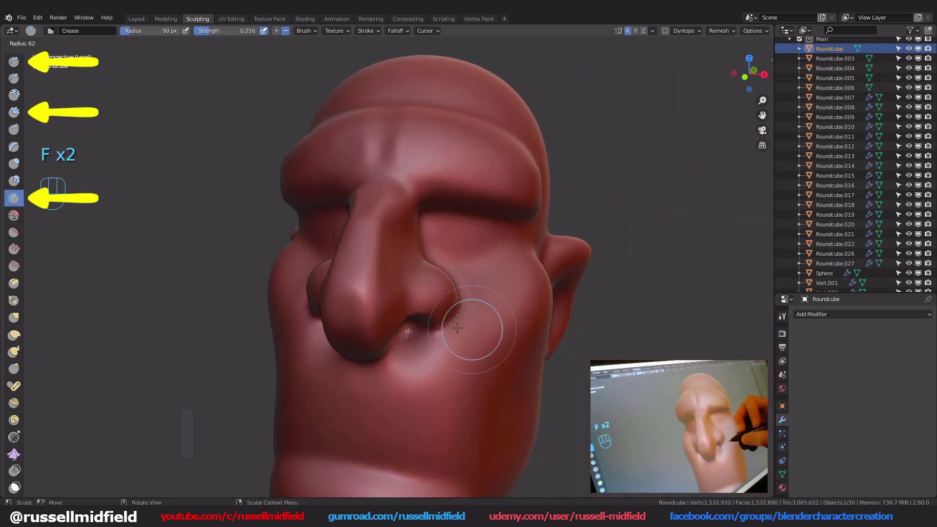
pyautogui.press('f')
pyautogui.press('x')
pyautogui.moveTo(368, 367)
pyautogui.mouseDown(button='middle')
pyautogui.moveTo(477, 330)
pyautogui.moveTo(489, 310)
pyautogui.mouseUp(button='middle')
pyautogui.press('f')
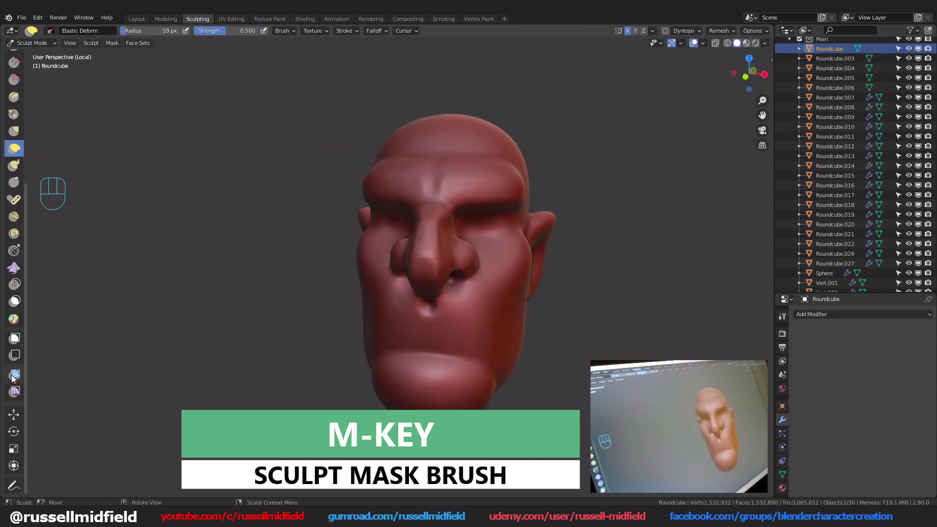
# - Mask a wide horizontal mouth strip between nose and chin in front view with the Mask brush at a 23 px radius
pyautogui.scroll(5, 371, 244)
pyautogui.press('KP_1')
pyautogui.press('f')
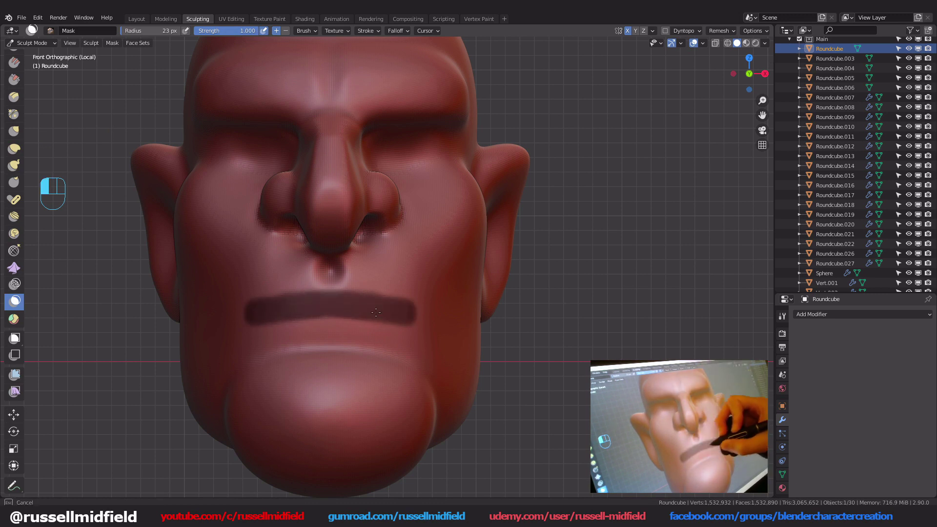
pyautogui.moveTo(412, 310)
pyautogui.mouseDown()
pyautogui.moveTo(355, 300)
pyautogui.moveTo(392, 295)
pyautogui.moveTo(406, 321)
pyautogui.moveTo(324, 315)
pyautogui.mouseUp()
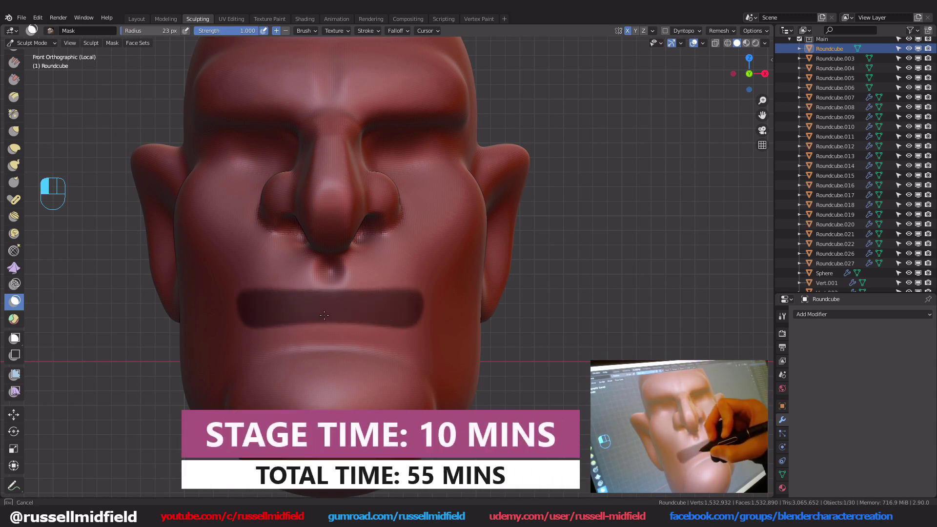
# - Invert the mouth mask and push the mouth cavity into the head with Elastic Deform, remeshing the stretched surface
pyautogui.moveTo(418, 305); pyautogui.dragTo(412, 356, button='middle')
pyautogui.hotkey('ctrl', 'i')
pyautogui.press('f')
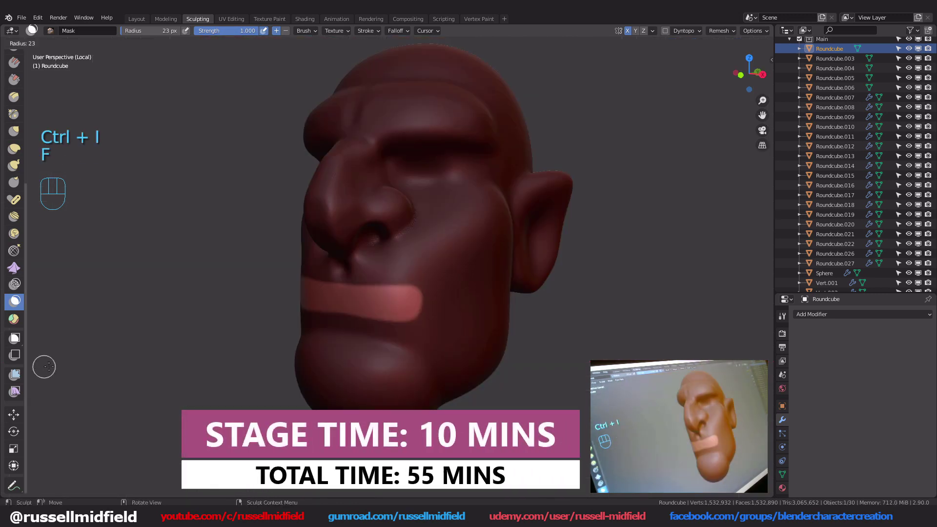
pyautogui.press('g')
pyautogui.moveTo(370, 295)
pyautogui.mouseDown(button='middle')
pyautogui.moveTo(429, 272)
pyautogui.moveTo(387, 283)
pyautogui.moveTo(484, 293)
pyautogui.mouseUp(button='middle')
pyautogui.hotkey('ctrl', 'r')
pyautogui.moveTo(482, 328); pyautogui.dragTo(465, 283, button='middle')
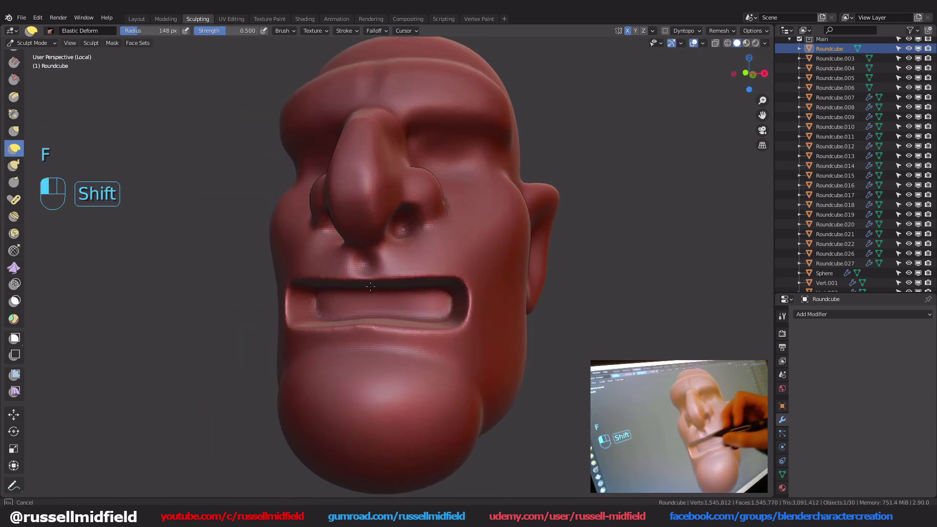
# - Add a view-aligned Round Cube with 8 arc divisions as the base sphere for the lower eyelid
pyautogui.hotkey('shift', 'a')
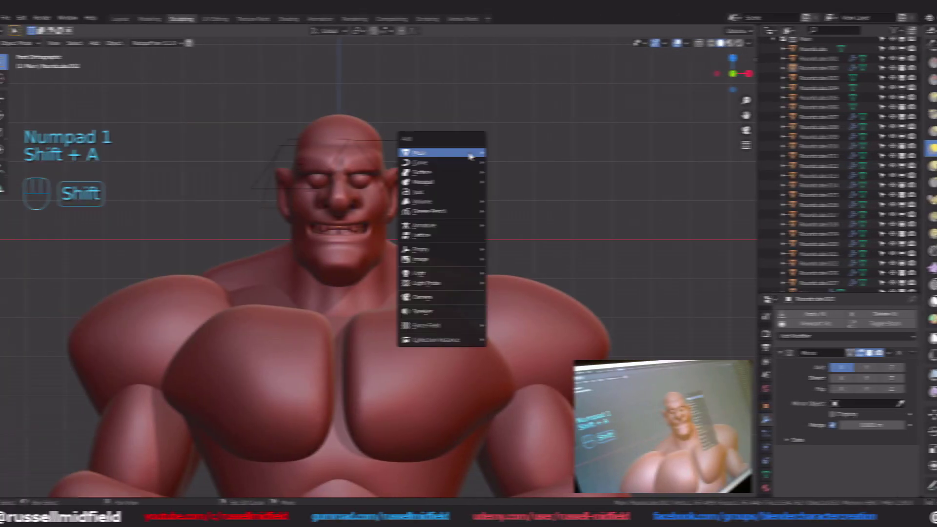
pyautogui.click(569, 324)
pyautogui.click(133, 245)
pyautogui.click(124, 337)
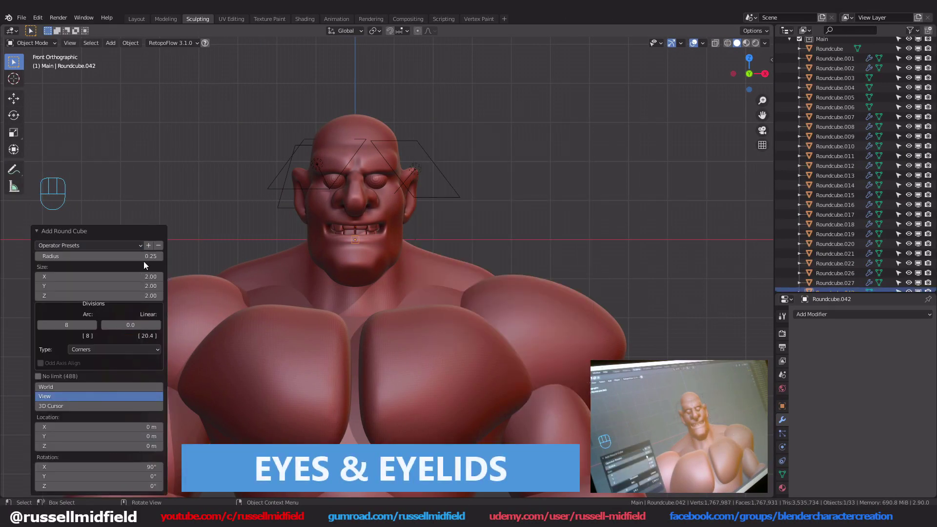
# - Isolate the round cube and delete the vertices of its upper half in front view
pyautogui.press('KP_Divide')
pyautogui.press('Tab')
pyautogui.hotkey('alt', 'z')
pyautogui.moveTo(274, 175); pyautogui.dragTo(547, 261)
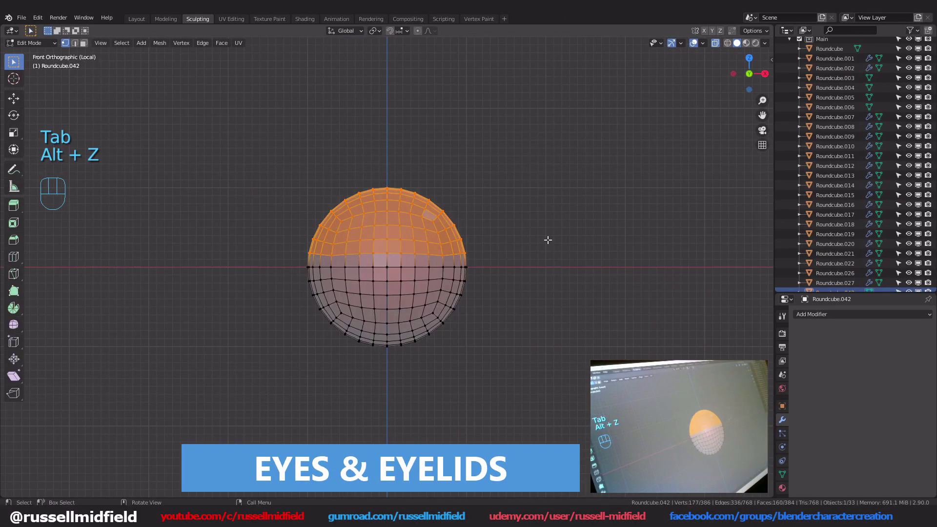
pyautogui.press('x')
pyautogui.click(547, 240)
# - Fill the open rim of the half sphere with a face and inset that face repeatedly
pyautogui.moveTo(546, 241); pyautogui.dragTo(463, 284, button='middle')
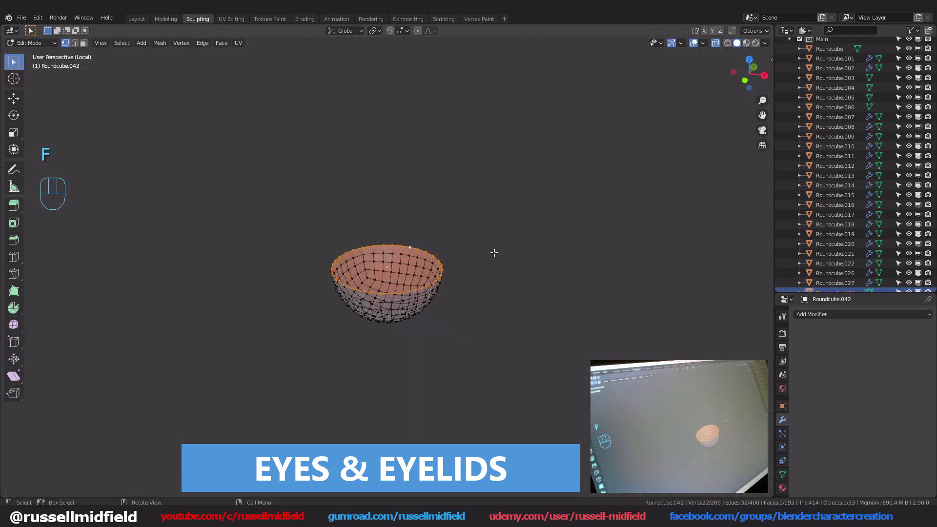
pyautogui.press('i')
pyautogui.press('i')
pyautogui.click(472, 259)
pyautogui.press('i')
# - Voxel-remesh the half-sphere eyelid in Sculpt Mode and fit it under the eye with Elastic Deform
pyautogui.press('Tab')
pyautogui.hotkey('ctrl', 'Tab')
pyautogui.hotkey('shift', 'r')
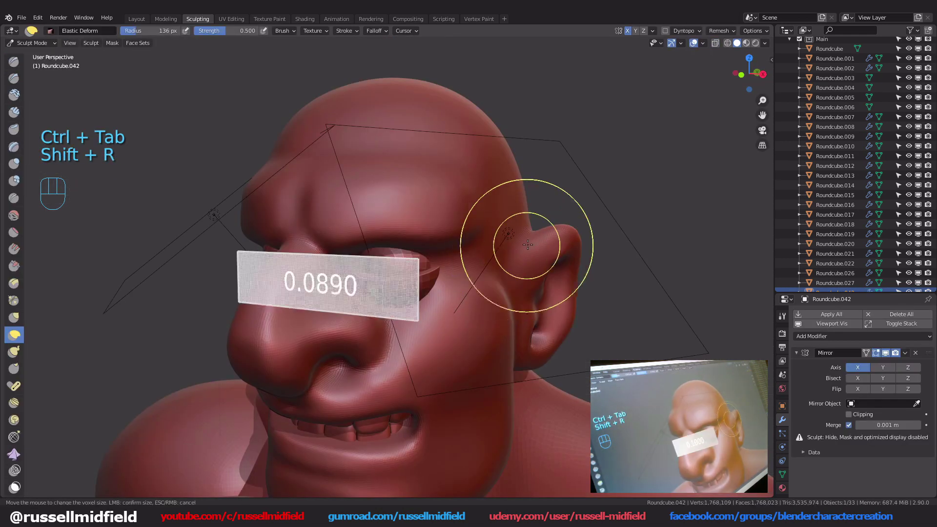
pyautogui.hotkey('ctrl', 'r')
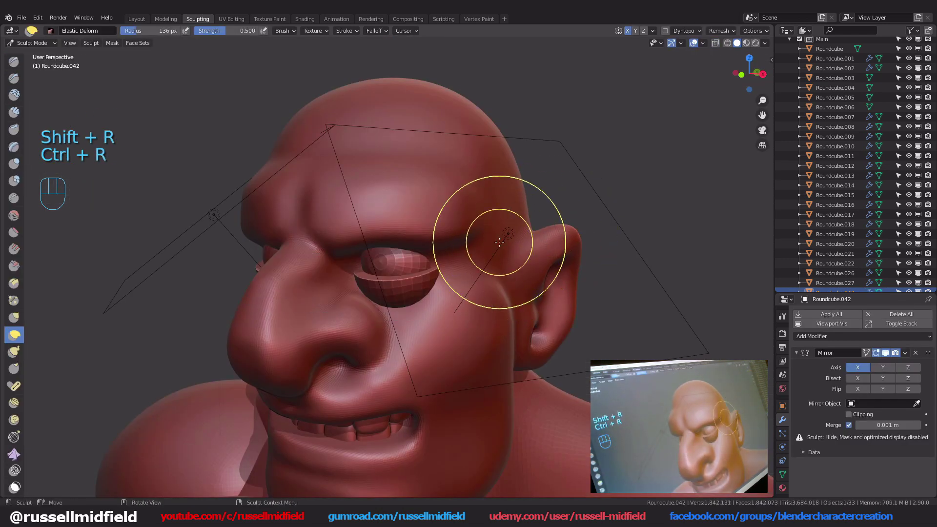
pyautogui.moveTo(499, 241); pyautogui.dragTo(429, 278, button='middle')
pyautogui.press('f')
pyautogui.click(427, 280)
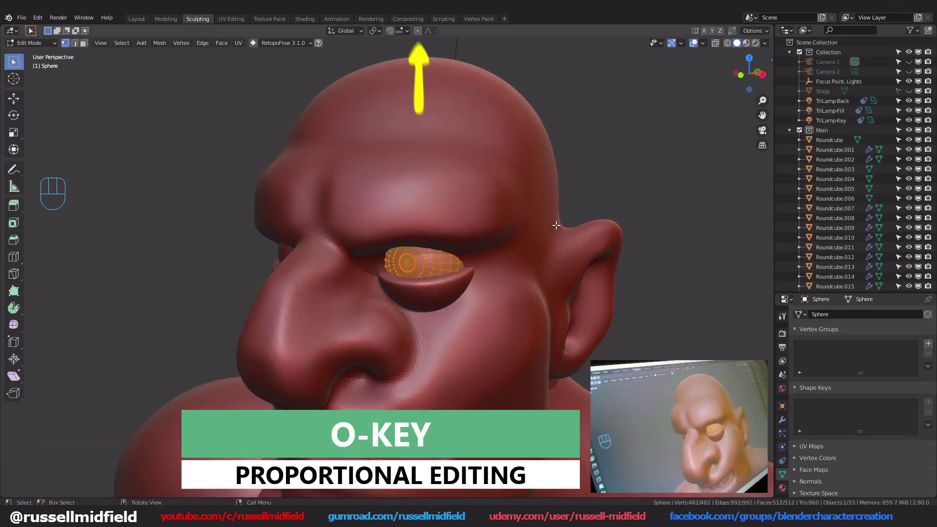
# - Isolate the eyeballs and push the front pole vertex inward along Y by about 1.6 m with proportional editing
pyautogui.press('KP_Divide')
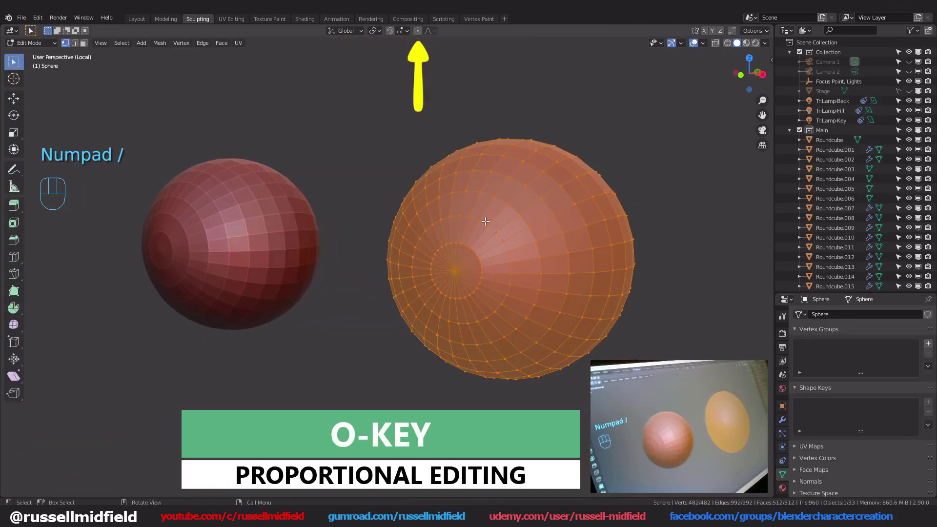
pyautogui.click(454, 271)
pyautogui.press('o')
pyautogui.press('g')
pyautogui.press('y')
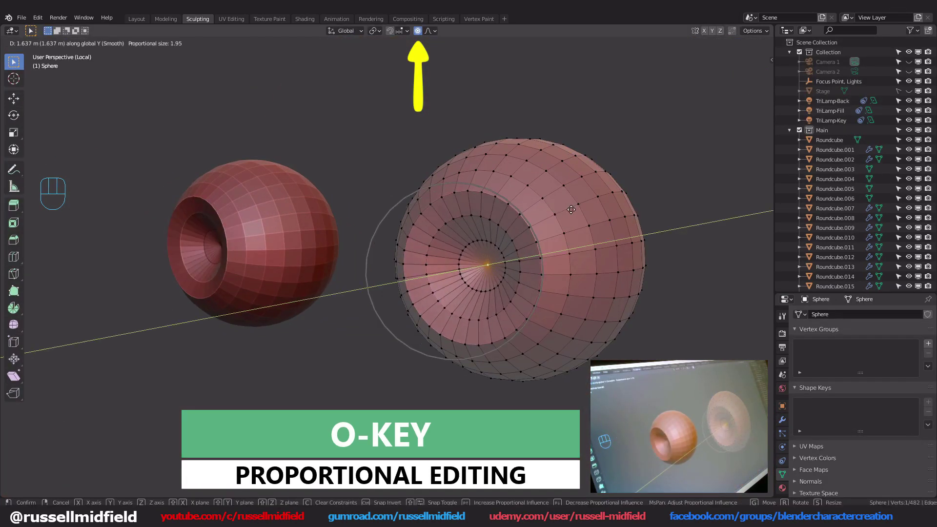
pyautogui.click(482, 258)
# - Delete the eyeball's pole vertex and extrude the pupil opening's edge loop 0.59485 m inward along Y
pyautogui.press('x')
pyautogui.click(481, 257)
pyautogui.keyDown('alt'); pyautogui.click(466, 266); pyautogui.keyUp('alt')
pyautogui.press('e')
pyautogui.click(550, 245)
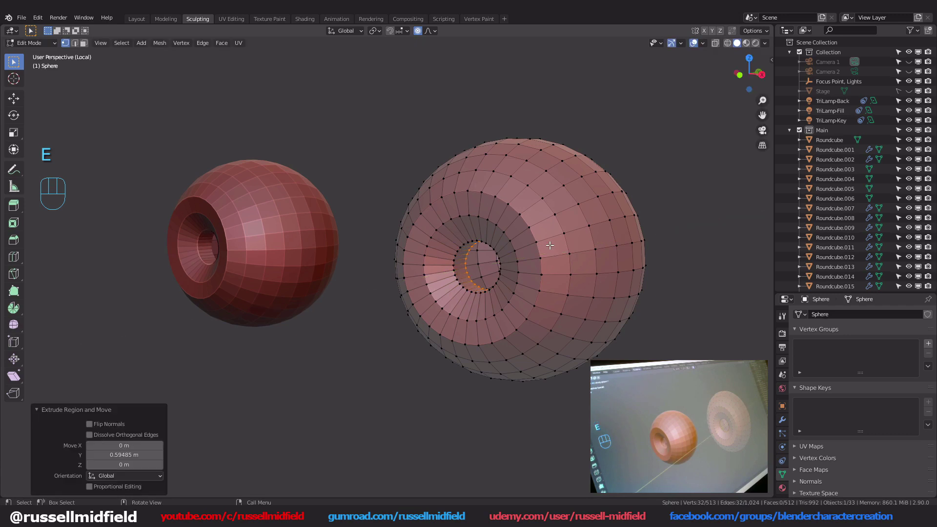
# - Close the back of the pupil with a face, inset it and return to Object Mode
pyautogui.press('f')
pyautogui.press('i')
pyautogui.click(550, 245)
pyautogui.press('Tab')
# - Shade the eyeballs smooth and add a Subdivision Surface modifier
pyautogui.click(130, 43)
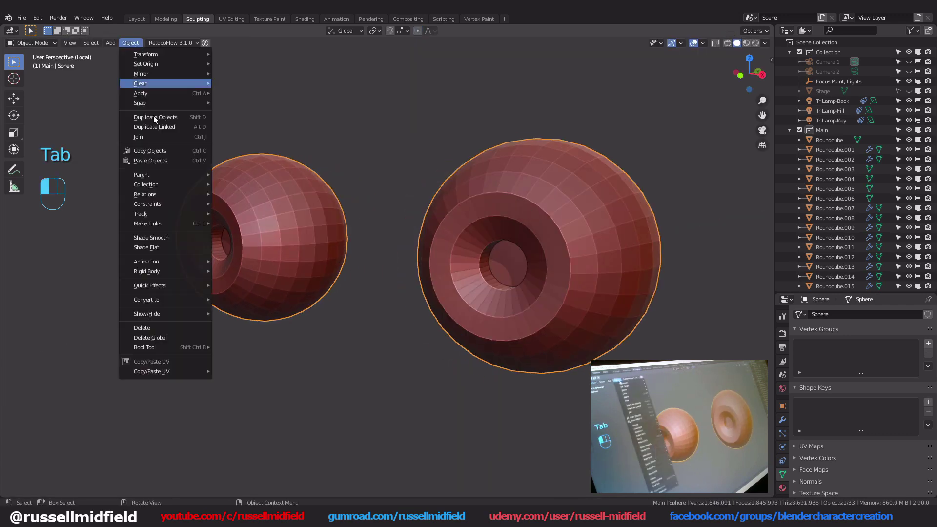
pyautogui.click(151, 238)
pyautogui.click(783, 420)
pyautogui.click(861, 336)
pyautogui.click(722, 302)
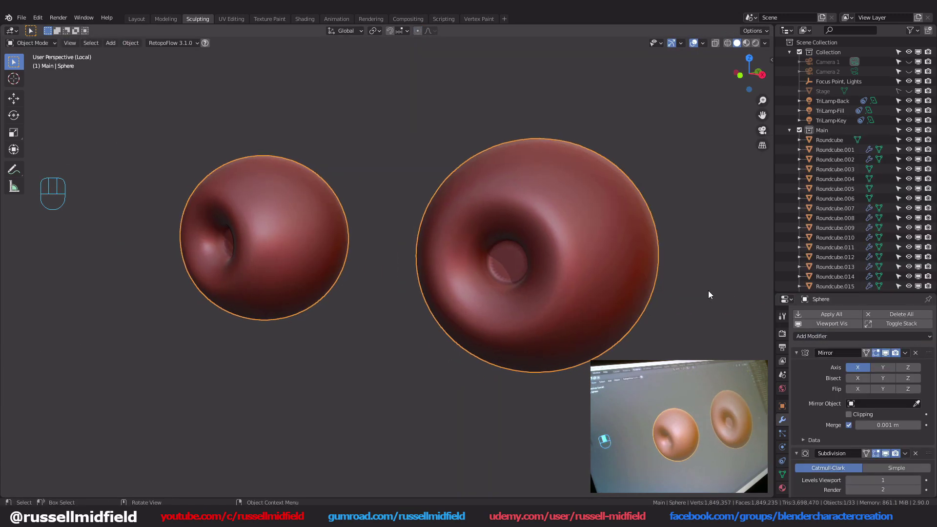
# - Add a Bevel modifier above the Subdivision modifier on the eyeballs and limit it by Weight
pyautogui.click(883, 337)
pyautogui.click(754, 166)
pyautogui.scroll(-5, 874, 410)
pyautogui.click(883, 404)
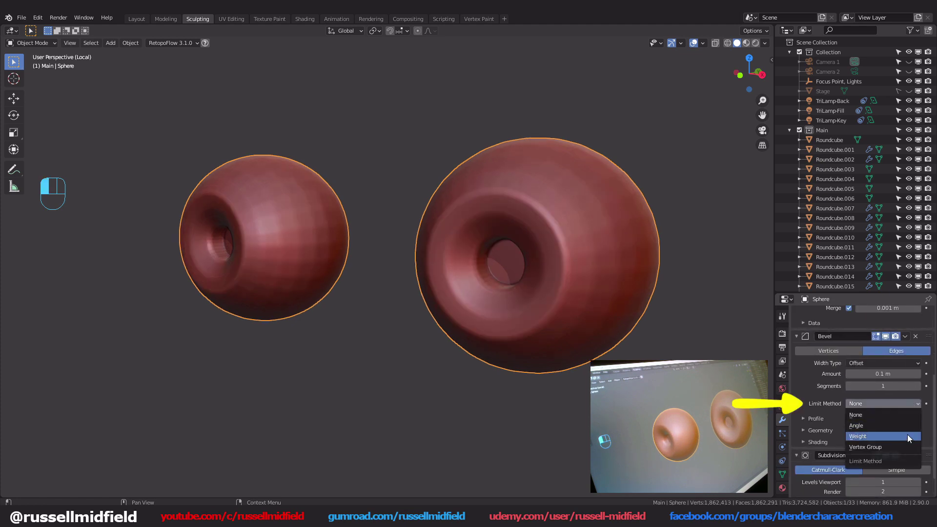
pyautogui.click(907, 436)
# - Set the outer iris edge loop's mean bevel weight to 1.00 and increase the Bevel segments
pyautogui.press('Tab')
pyautogui.press('n')
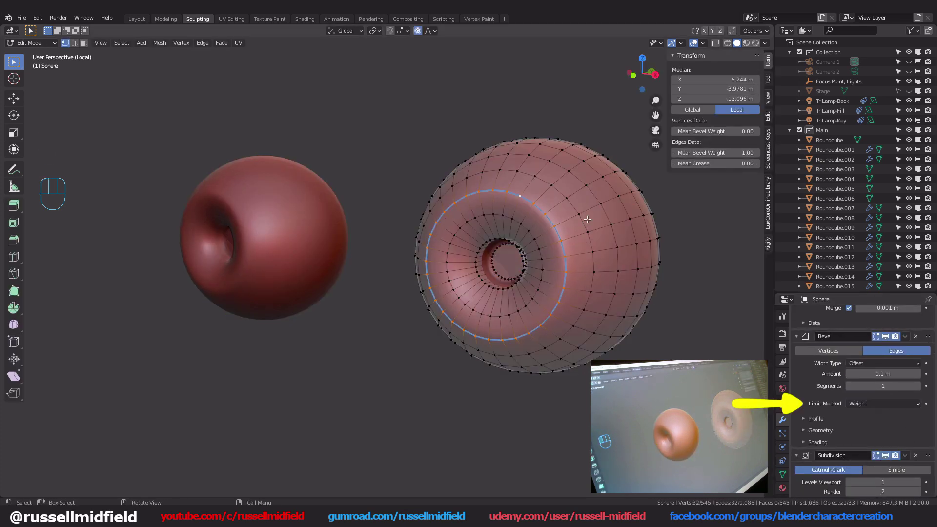
pyautogui.click(919, 386)
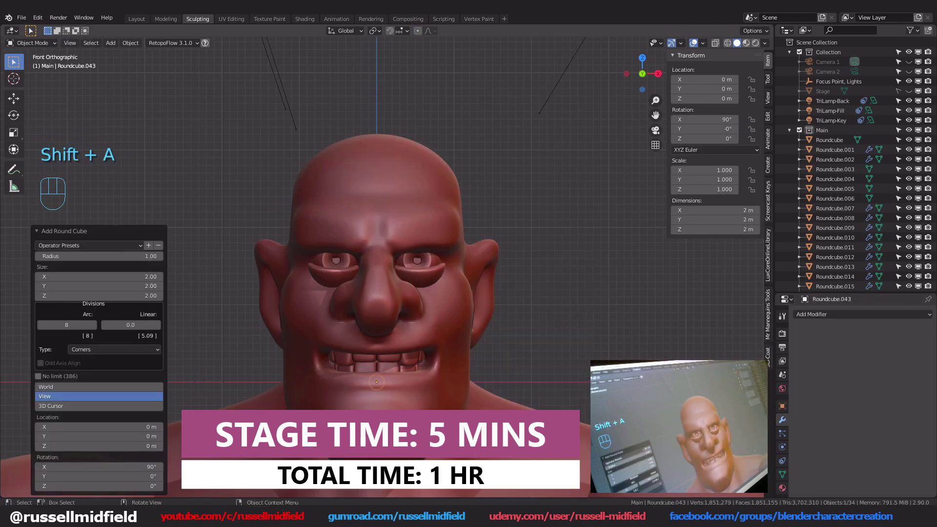
# - Raise the new round cube 15.77 m along Z, move it along X onto the eye and scale it to fit
pyautogui.hotkey('alt', 'z')
pyautogui.press('g')
pyautogui.press('g')
pyautogui.click(446, 262)
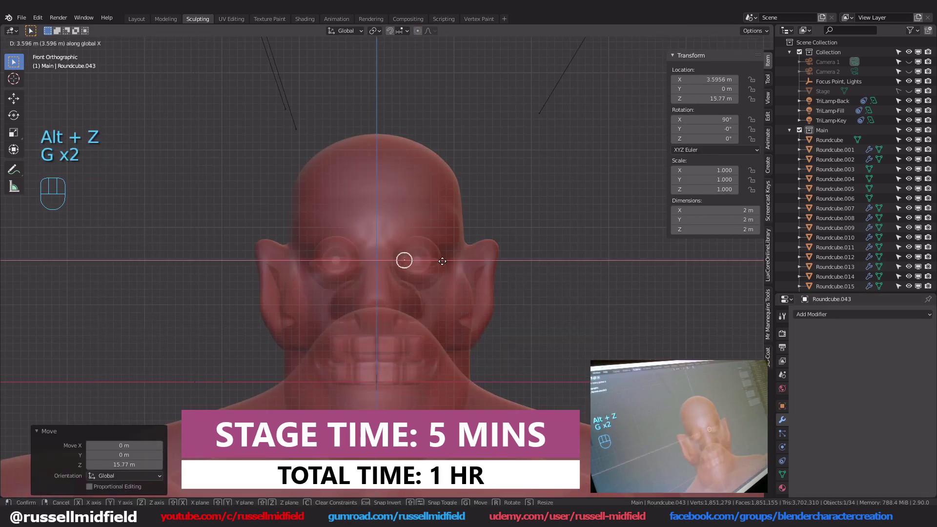
pyautogui.press('s')
pyautogui.hotkey('alt', 'z')
# - Position the scaled round cube at the eye in depth and give it a level 1 Subdivision Surface
pyautogui.press('g')
pyautogui.moveTo(519, 271); pyautogui.dragTo(488, 293, button='middle')
pyautogui.press('KP_1')
pyautogui.hotkey('ctrl', '1')
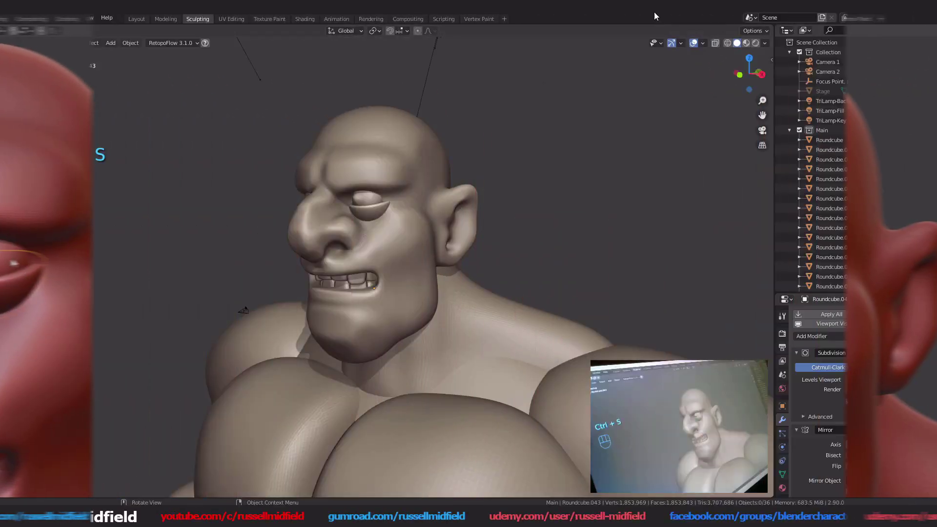
# - Enter Sculpt Mode on the head and mask the hair area with sideburns using the Mask brush at a 21 px radius
pyautogui.hotkey('ctrl', 'Tab')
pyautogui.click(505, 262)
pyautogui.scroll(2, 485, 171)
pyautogui.press('m')
pyautogui.press('f')
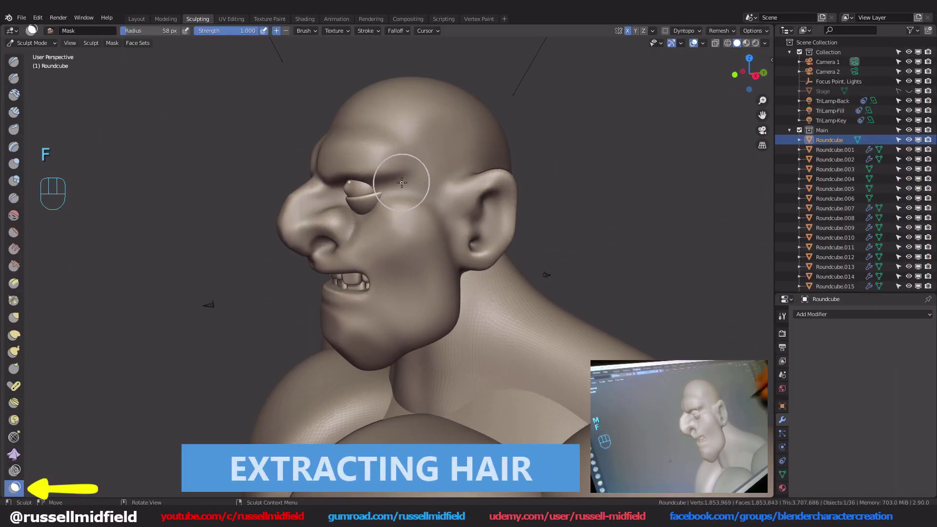
pyautogui.scroll(3, 486, 167)
pyautogui.keyDown('shift'); pyautogui.moveTo(486, 168); pyautogui.dragTo(488, 191, button='middle'); pyautogui.keyUp('shift')
pyautogui.press('f')
pyautogui.press('f')
pyautogui.moveTo(425, 147); pyautogui.dragTo(430, 216)
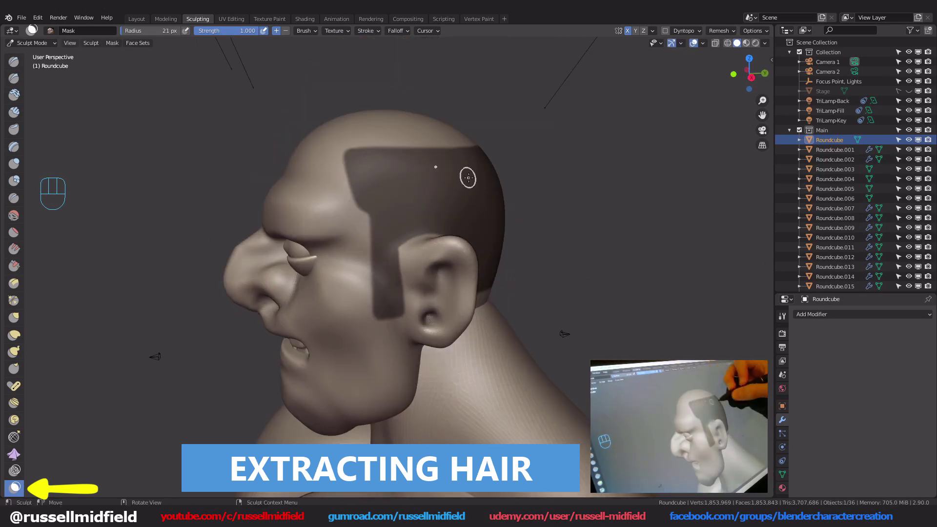
# - Extract the hair mask as a solid mesh with threshold 0.500, 4 smooth iterations, boundary loop and projection to sculpt
pyautogui.keyDown('shift'); pyautogui.moveTo(469, 176); pyautogui.dragTo(476, 208, button='middle'); pyautogui.keyUp('shift')
pyautogui.click(112, 43)
pyautogui.click(165, 198)
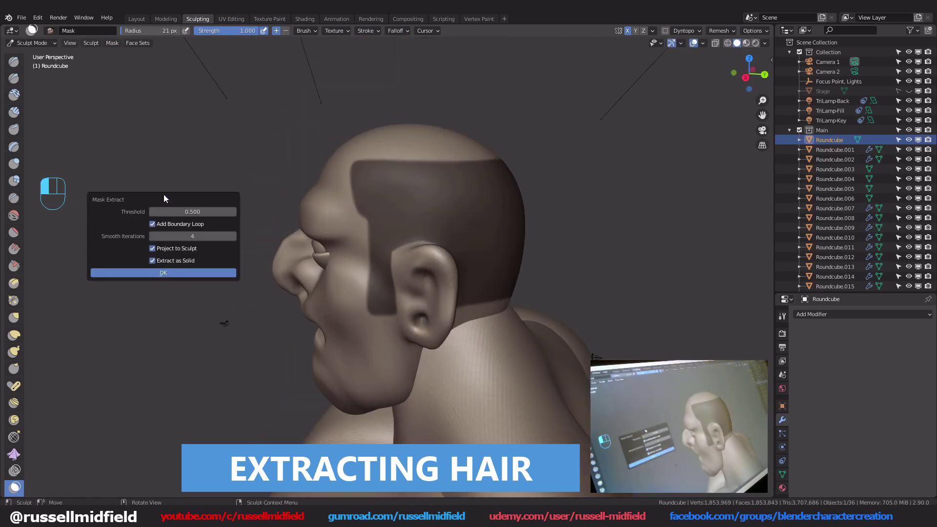
pyautogui.click(187, 272)
# - Adjust the thickness of the extracted hair's Solidify modifier and apply the modifier
pyautogui.moveTo(613, 306); pyautogui.dragTo(586, 293, button='middle')
pyautogui.moveTo(883, 380); pyautogui.dragTo(864, 380)
pyautogui.moveTo(615, 293); pyautogui.dragTo(633, 287, button='middle')
pyautogui.click(905, 353)
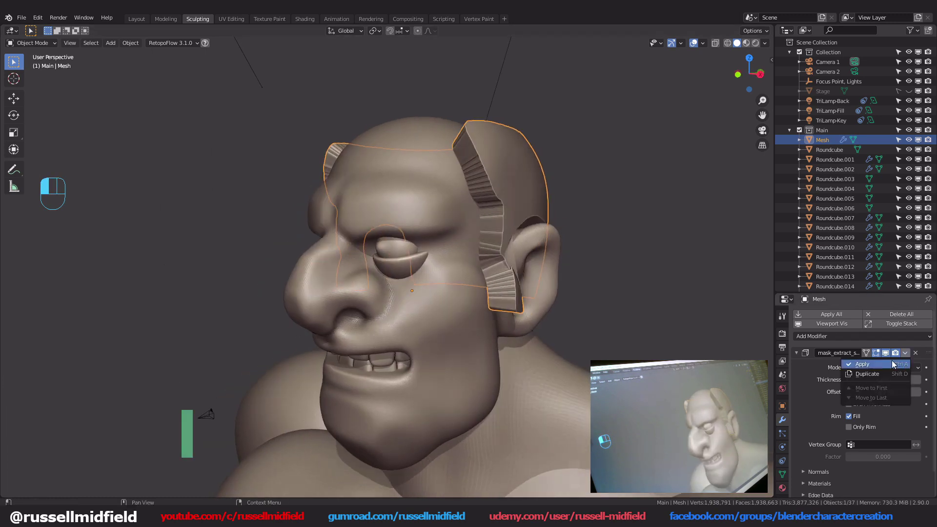
pyautogui.click(878, 363)
# - Voxel-remesh the extracted hair in Sculpt Mode and shape it into a smooth flat-top with Elastic Deform
pyautogui.hotkey('ctrl', 'Tab')
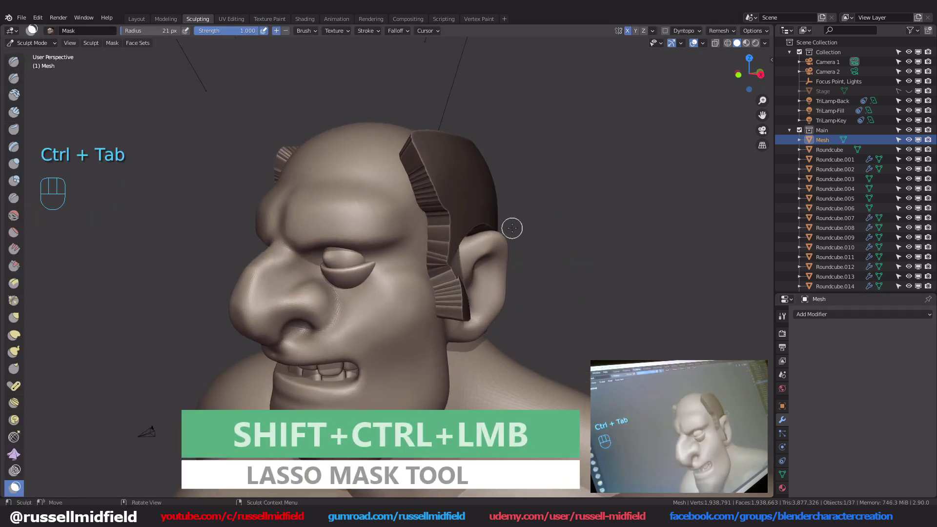
pyautogui.hotkey('shift', 'r')
pyautogui.click(538, 205)
pyautogui.hotkey('ctrl', 'r')
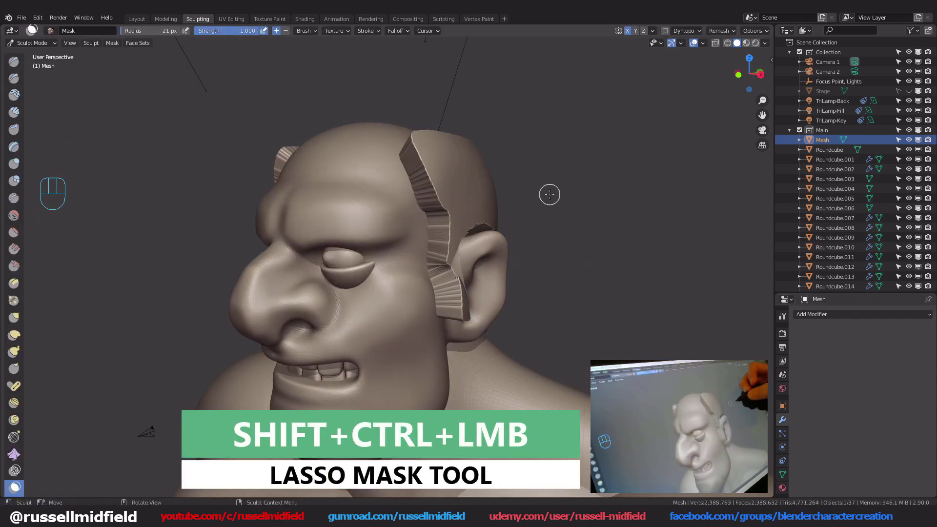
pyautogui.moveTo(444, 227); pyautogui.dragTo(434, 293, button='middle')
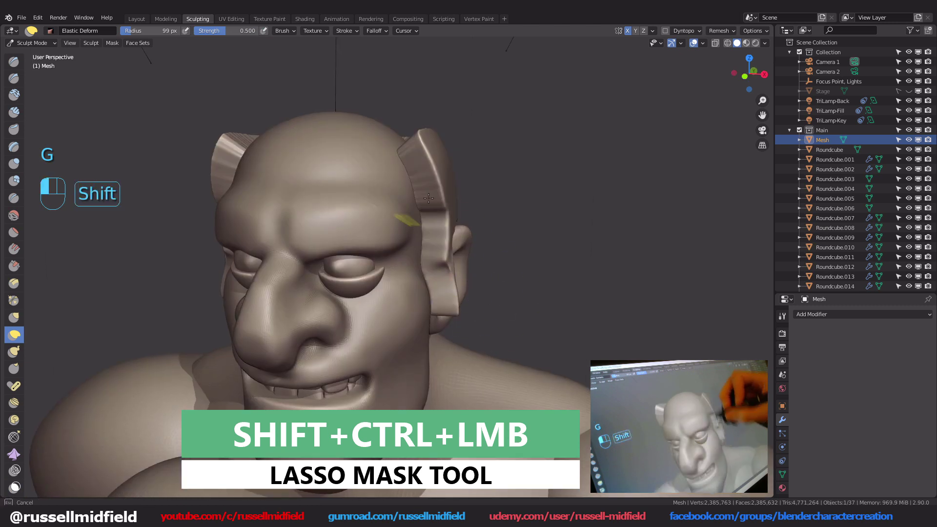
pyautogui.press('f')
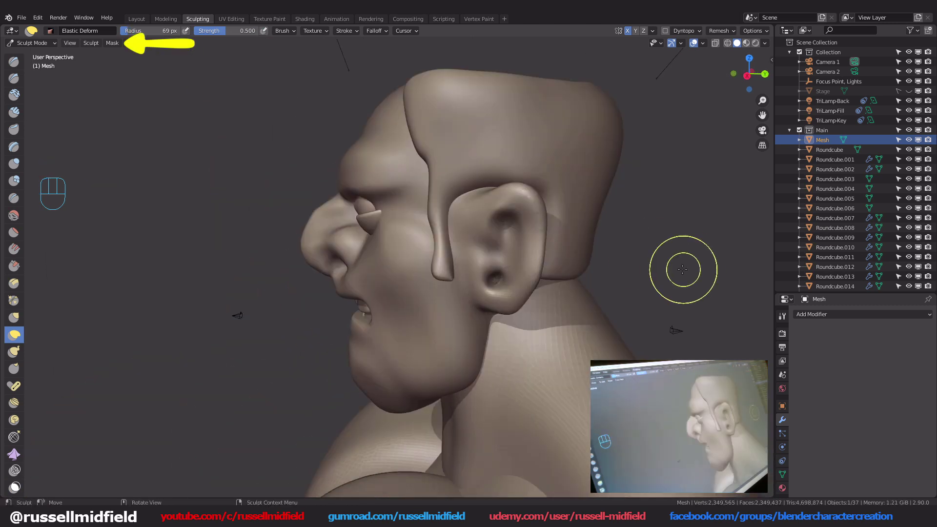
# - Lasso-mask the sideburn in front of the ear and cut it off with Mask Slice and Fill Hole
pyautogui.click(112, 43)
pyautogui.click(151, 92)
pyautogui.moveTo(150, 91); pyautogui.dragTo(288, 129)
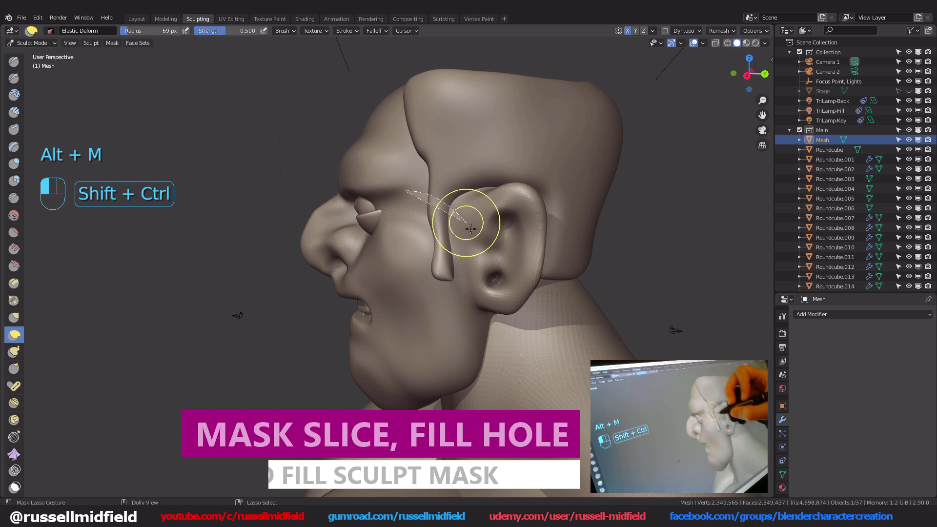
pyautogui.press('q')
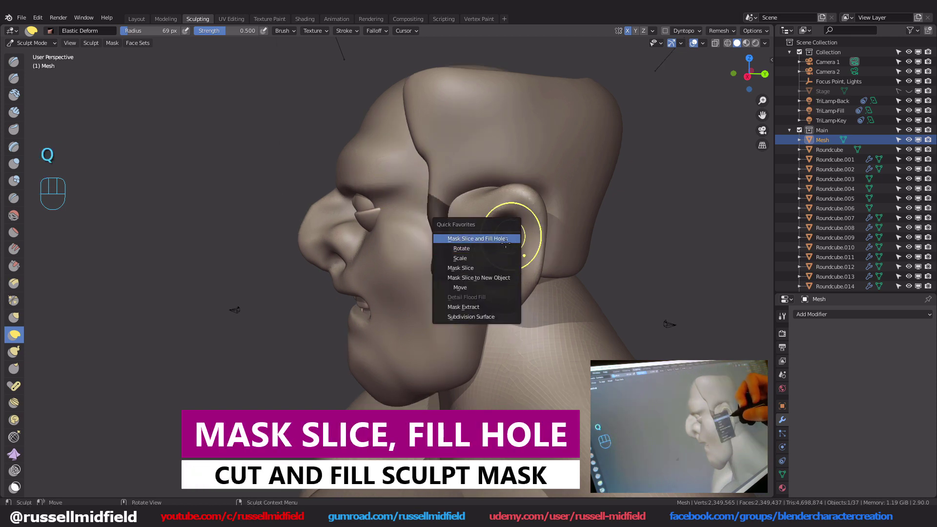
pyautogui.moveTo(505, 240); pyautogui.dragTo(518, 212, button='middle')
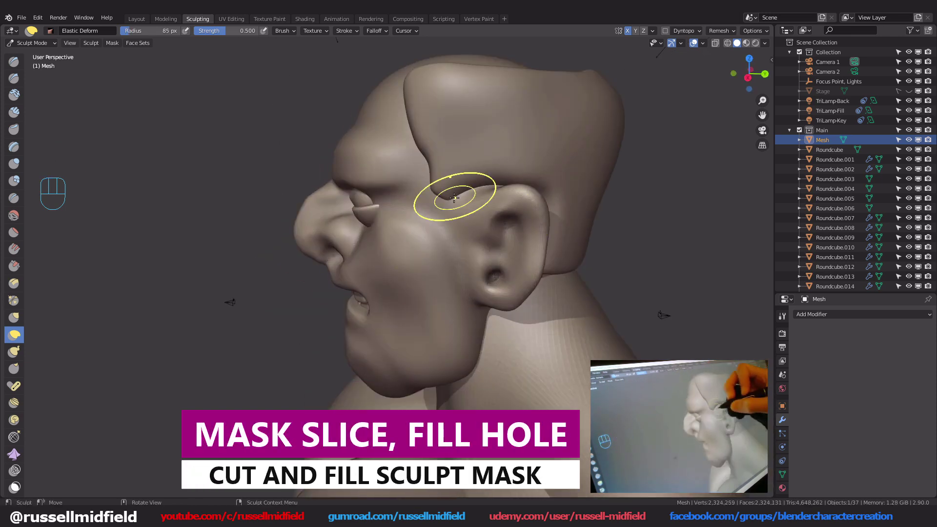
# - Pull the sideburn into a point in front of the ear, and add a view-aligned Round Cube with 16 arc divisions
pyautogui.press('g')
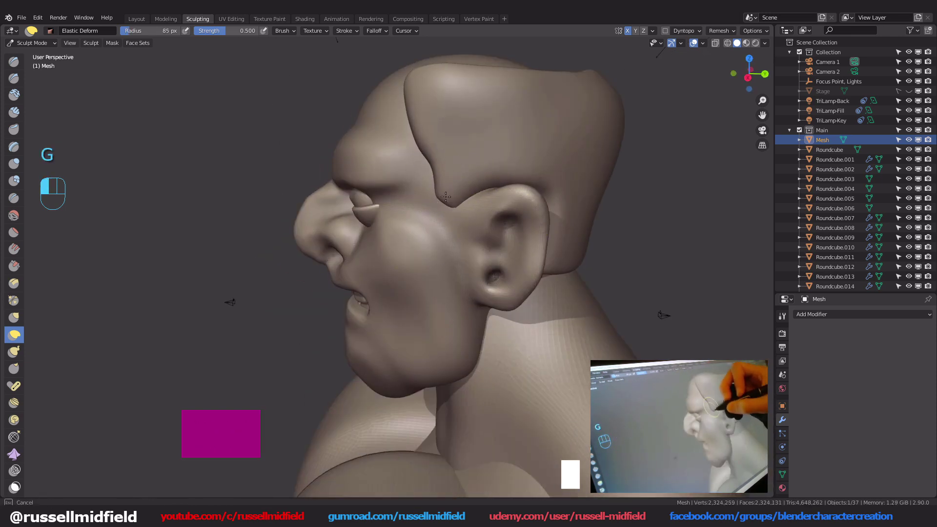
pyautogui.hotkey('ctrl', 'Tab')
pyautogui.hotkey('shift', 'a')
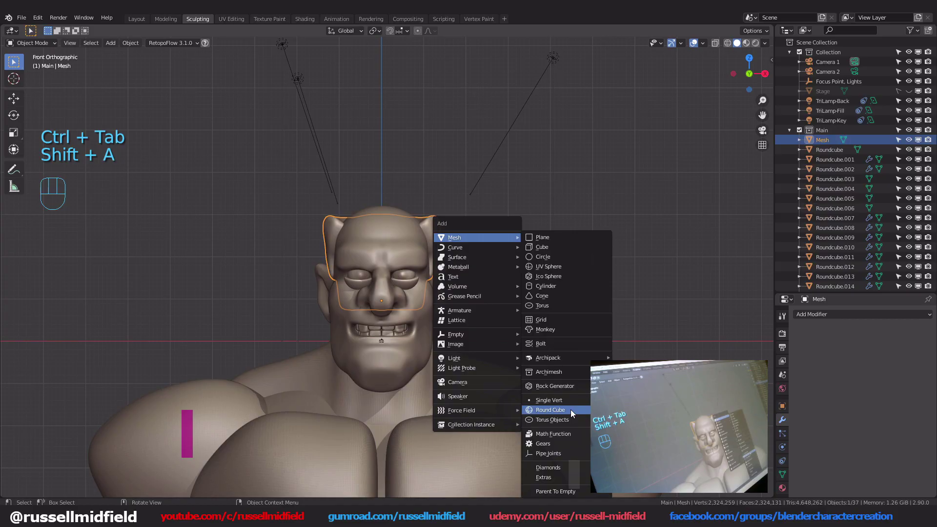
pyautogui.click(539, 418)
pyautogui.click(89, 245)
pyautogui.click(136, 336)
pyautogui.press('5')
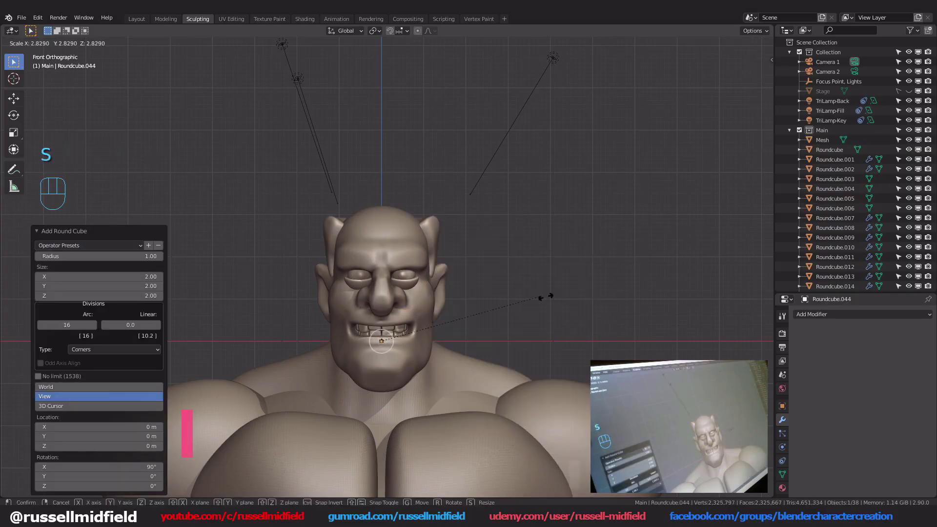
# - Scale up the new round cube, place it on top of the head, and voxel-remesh it in Sculpt Mode
pyautogui.press('s')
pyautogui.press('s')
pyautogui.press('g')
pyautogui.hotkey('shift', 'r')
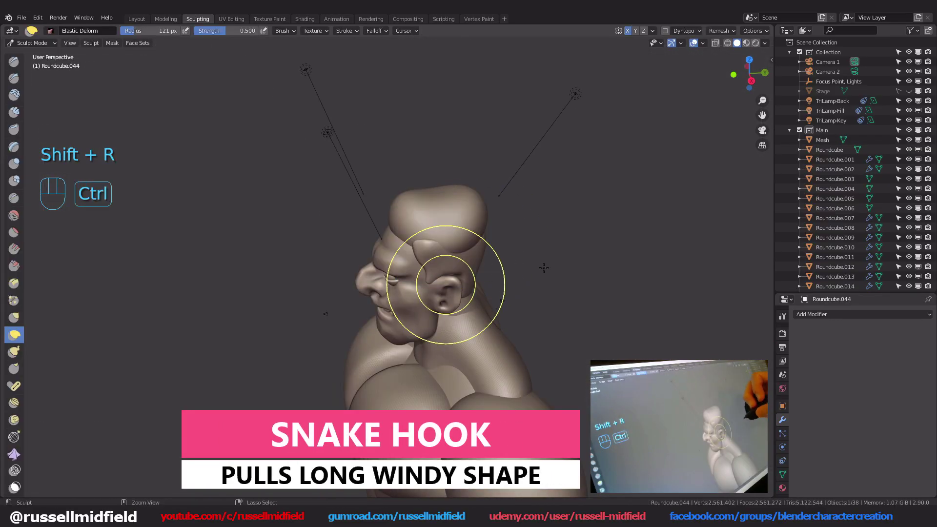
pyautogui.hotkey('ctrl', 'r')
# - Pull one side of the top hair volume outward and up into a quiff tip with Snake Hook in front view
pyautogui.press('KP_3')
pyautogui.press('KP_1')
pyautogui.press('k')
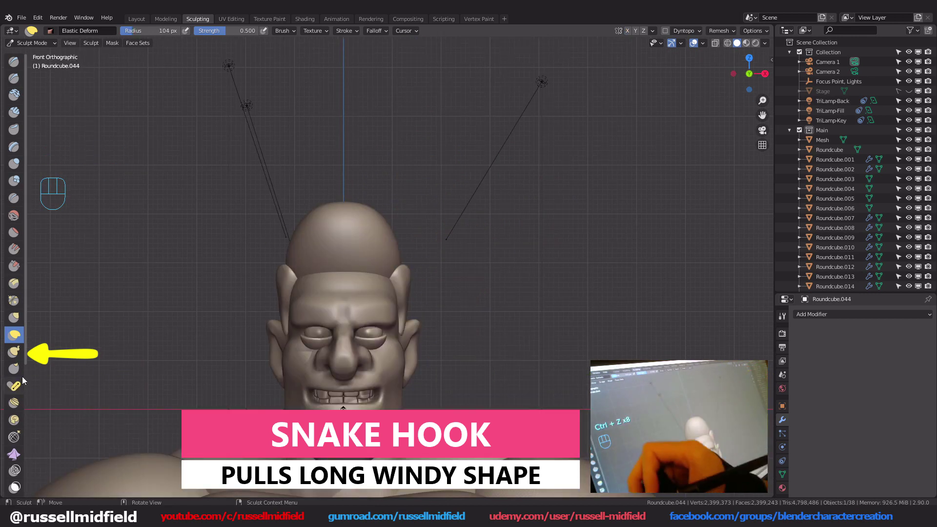
pyautogui.press('f')
pyautogui.hotkey('ctrl', 'z')
pyautogui.moveTo(360, 224); pyautogui.dragTo(470, 189)
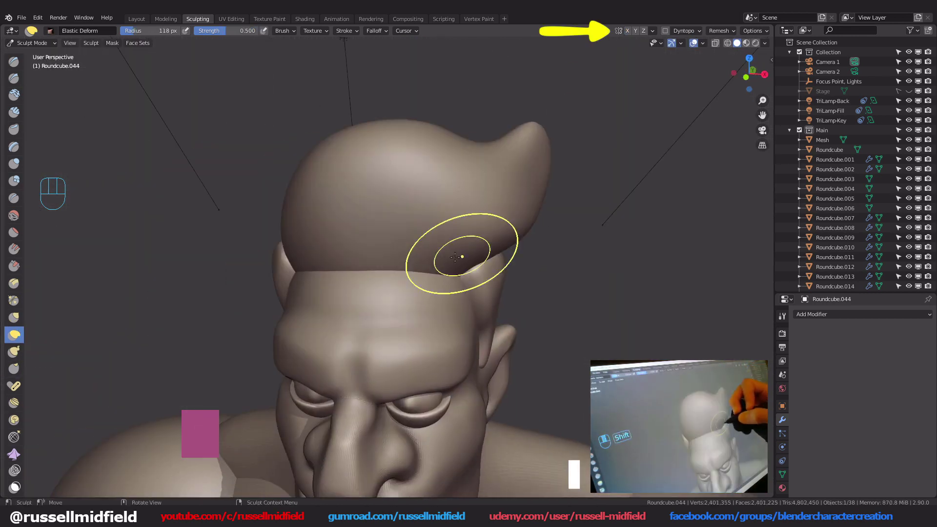
# - Refine the quiff with Elastic Deform, curling its tip and drawing the front hairline down into a peak over the forehead
pyautogui.press('f')
pyautogui.press('f')
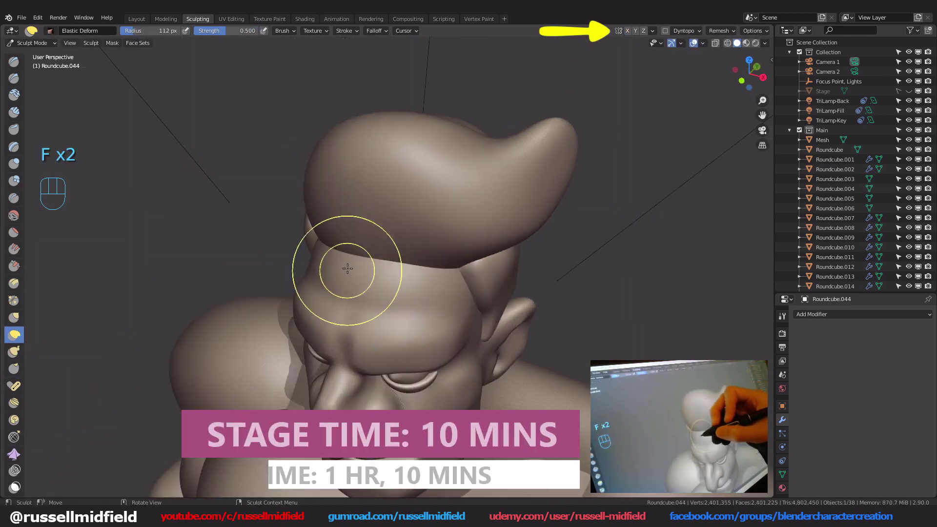
pyautogui.press('f')
pyautogui.moveTo(432, 255); pyautogui.dragTo(429, 272, button='middle')
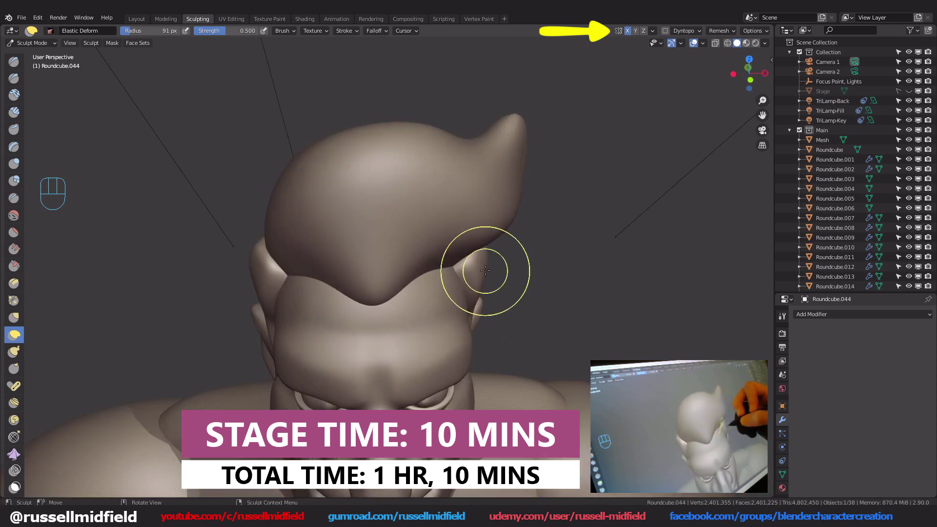
pyautogui.press('f')
pyautogui.click(502, 251)
pyautogui.moveTo(509, 279); pyautogui.dragTo(445, 276, button='middle')
pyautogui.press('KP_3')
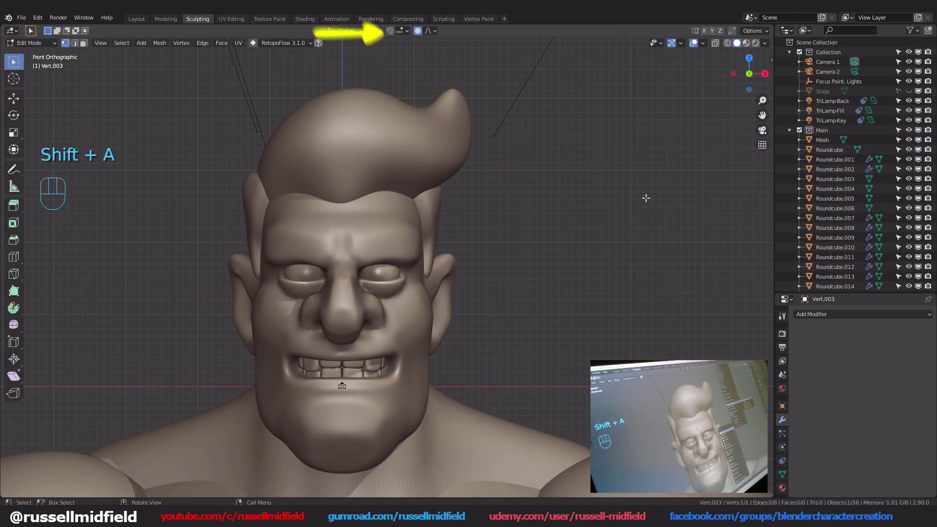
# - Place the new eyebrow vertex on the brow beside the nose bridge, with snapping enabled and set to Face
pyautogui.press('g')
pyautogui.click(390, 31)
pyautogui.press('g')
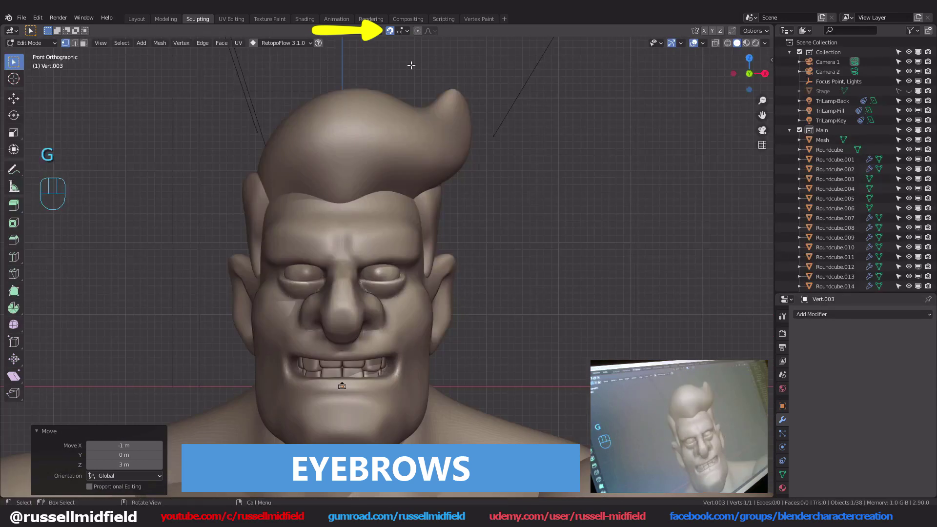
pyautogui.click(407, 31)
pyautogui.click(371, 90)
pyautogui.scroll(2, 441, 257)
# - Extrude the vertex point by point across the brow to form the arched upper edge of the eyebrow
pyautogui.press('e')
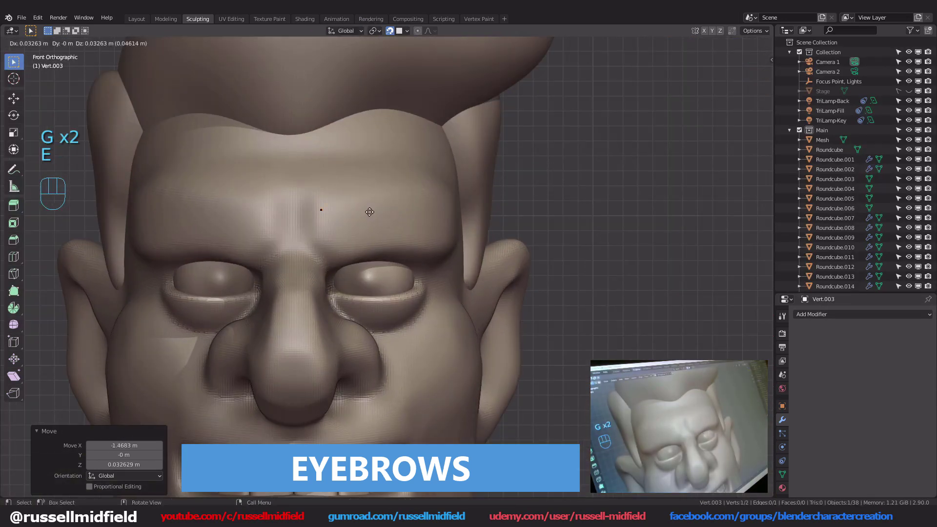
pyautogui.click(342, 203)
pyautogui.press('e')
pyautogui.click(368, 198)
pyautogui.press('e')
pyautogui.click(439, 198)
pyautogui.press('e')
pyautogui.click(471, 200)
pyautogui.press('e')
pyautogui.click(500, 203)
pyautogui.press('e')
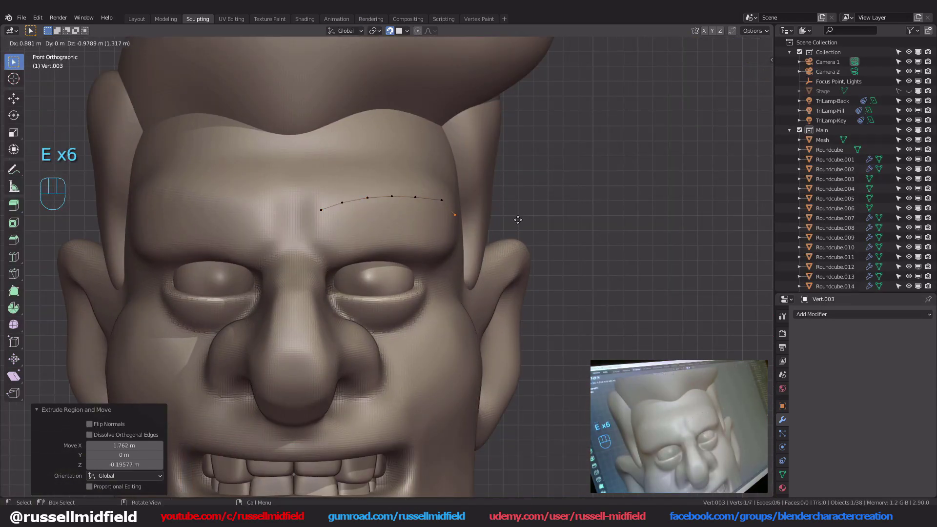
# - Extrude the eyebrow outline down at its outer end and back toward the nose to form the lower edge
pyautogui.press('e')
pyautogui.click(471, 246)
pyautogui.press('e')
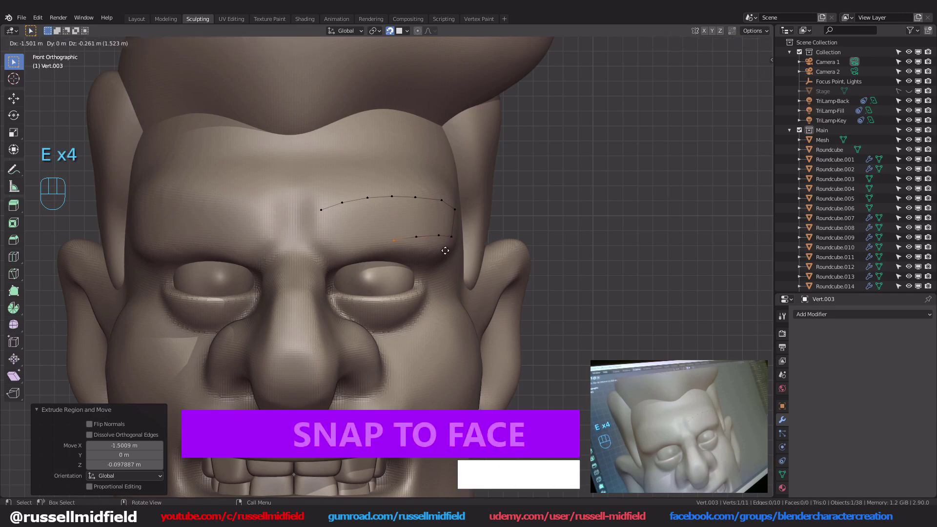
pyautogui.click(445, 251)
pyautogui.press('e')
pyautogui.click(417, 254)
pyautogui.press('e')
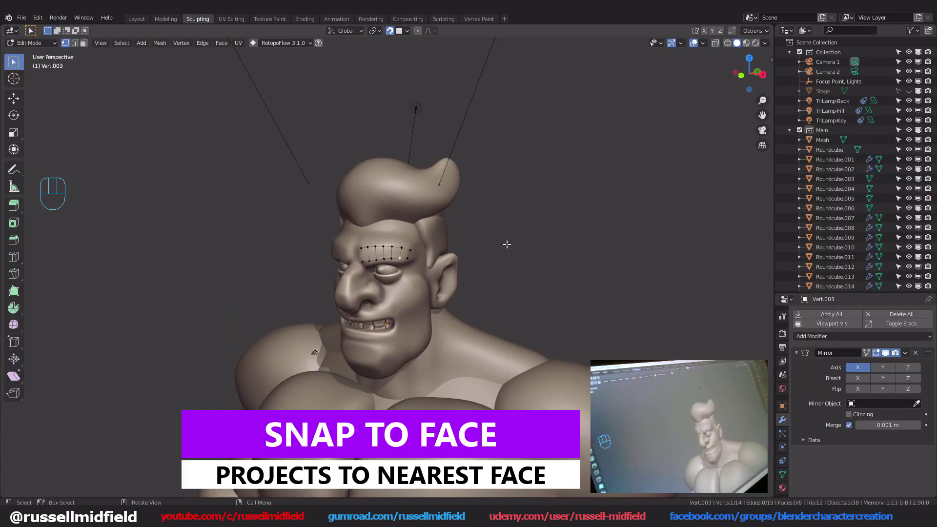
# - Apply all transforms to the mirrored eyebrows and add a Solidify modifier with a thickness of -2.31 m
pyautogui.press('Tab')
pyautogui.hotkey('ctrl', 'a')
pyautogui.click(520, 242)
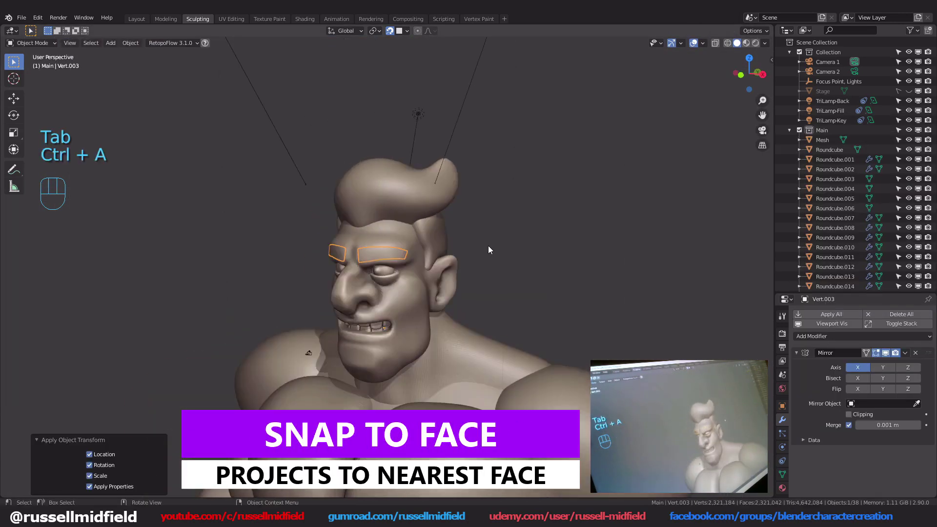
pyautogui.scroll(3, 488, 250)
pyautogui.click(840, 336)
pyautogui.click(749, 279)
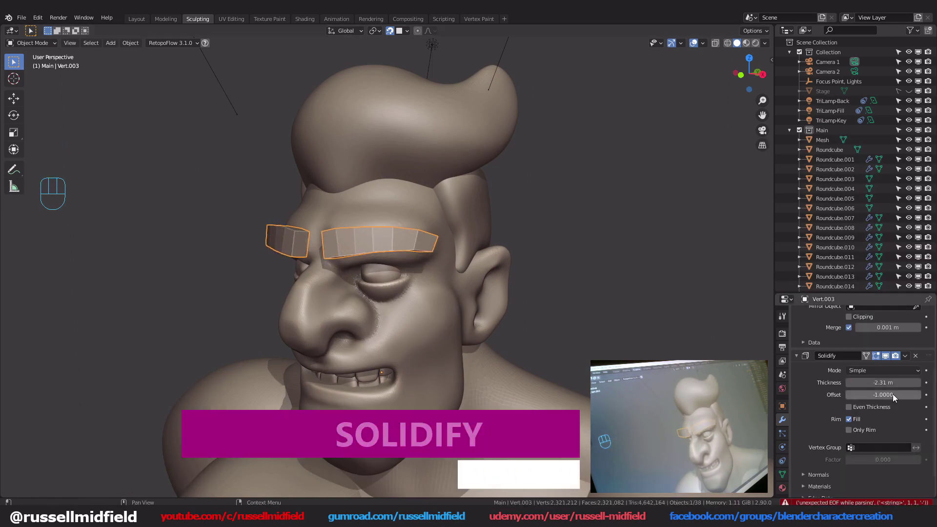
# - Add a level 1 Subdivision modifier and a Bevel modifier to the eyebrows, placing the Bevel above the Subdivision
pyautogui.scroll(5, 892, 394)
pyautogui.click(859, 326)
pyautogui.hotkey('ctrl', '1')
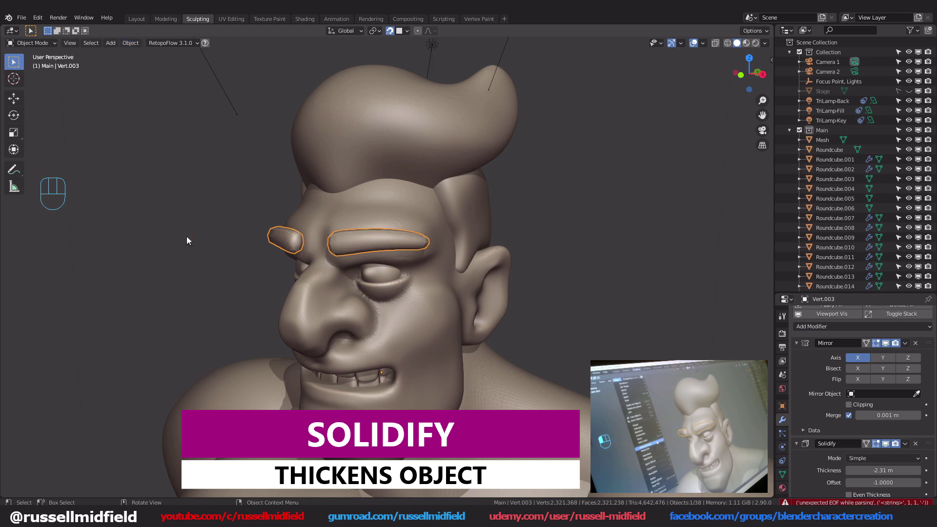
pyautogui.click(867, 327)
pyautogui.click(736, 155)
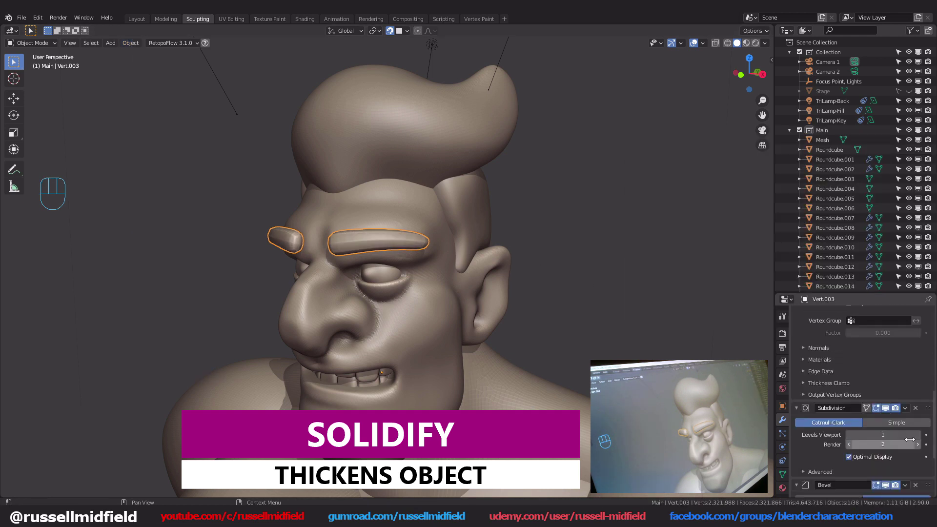
pyautogui.moveTo(905, 298); pyautogui.dragTo(929, 312)
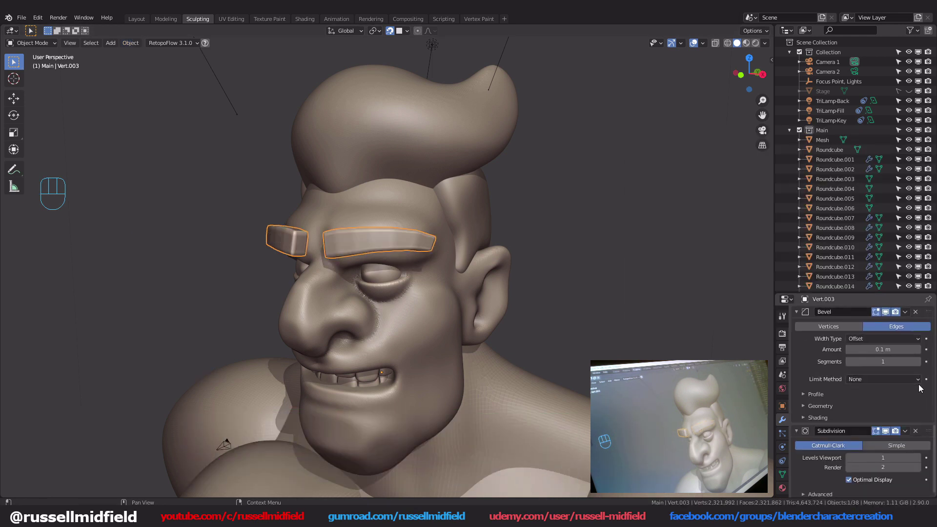
# - Try to apply the Solidify modifier of the eyebrows
pyautogui.press('Tab')
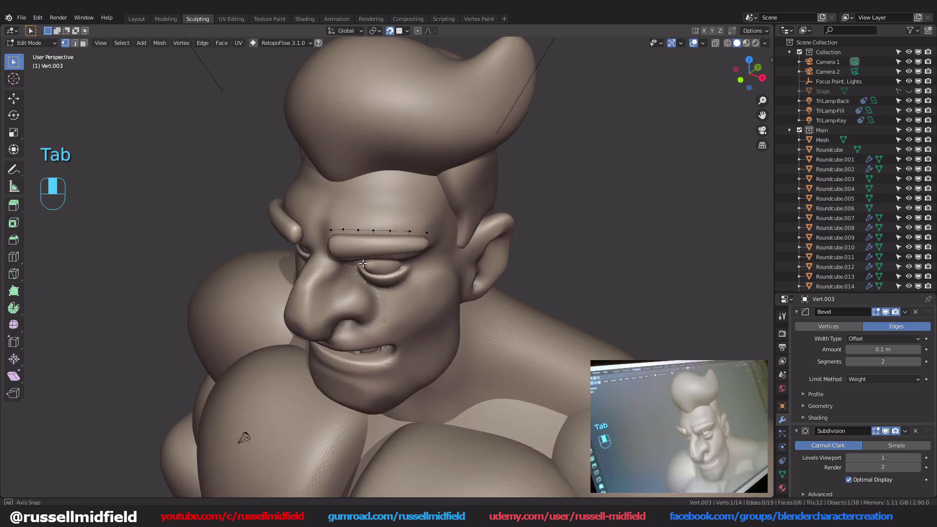
pyautogui.scroll(5, 861, 394)
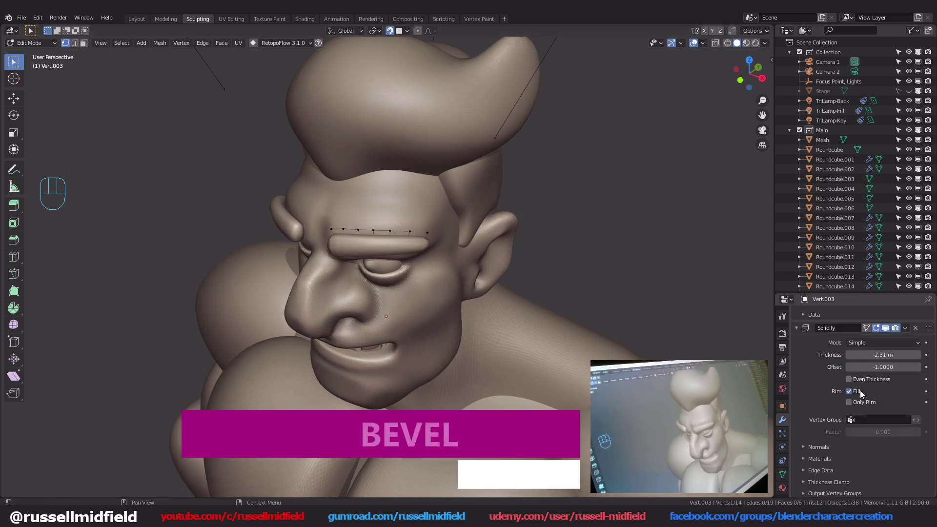
pyautogui.moveTo(727, 328); pyautogui.dragTo(730, 337, button='middle')
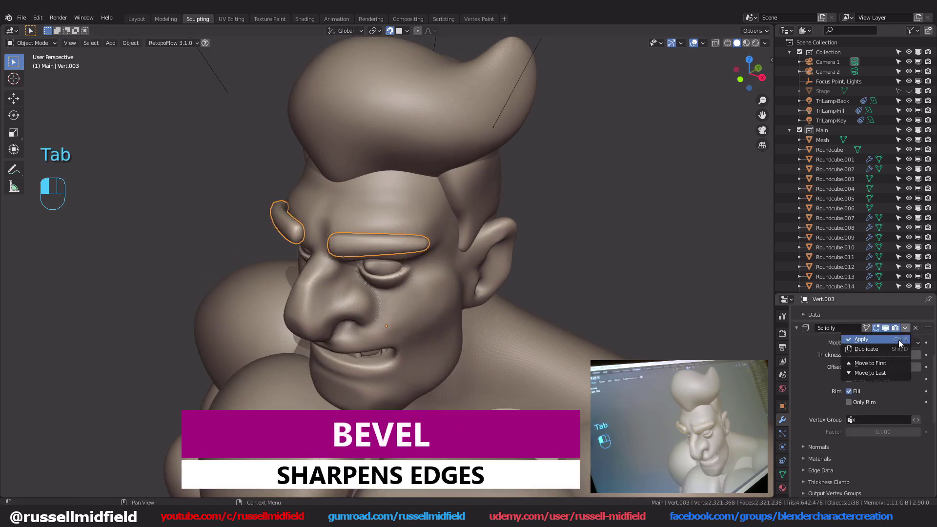
pyautogui.click(898, 340)
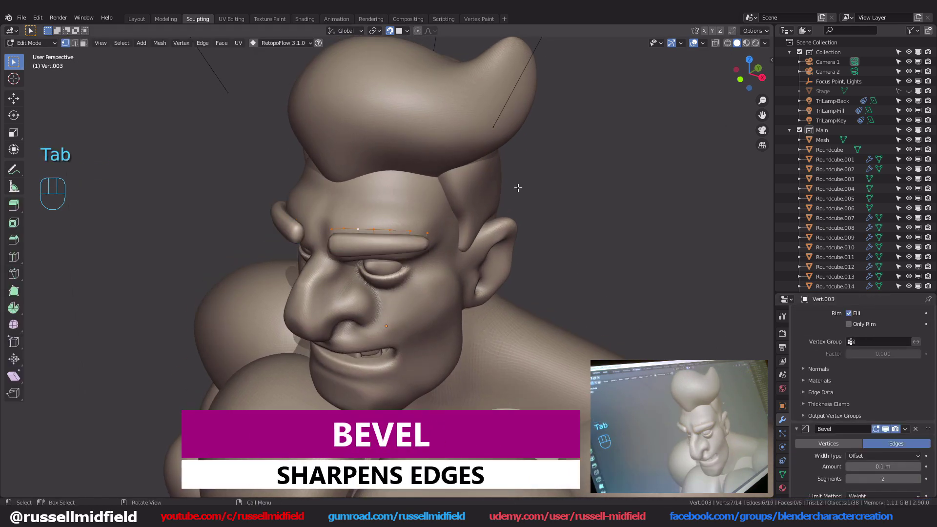
# - Select the eyebrow's border edges and set their edge bevel weight to 1.00
pyautogui.press('n')
pyautogui.moveTo(518, 188); pyautogui.dragTo(381, 249, button='middle')
pyautogui.moveTo(659, 168); pyautogui.dragTo(537, 205, button='middle')
pyautogui.click(403, 241)
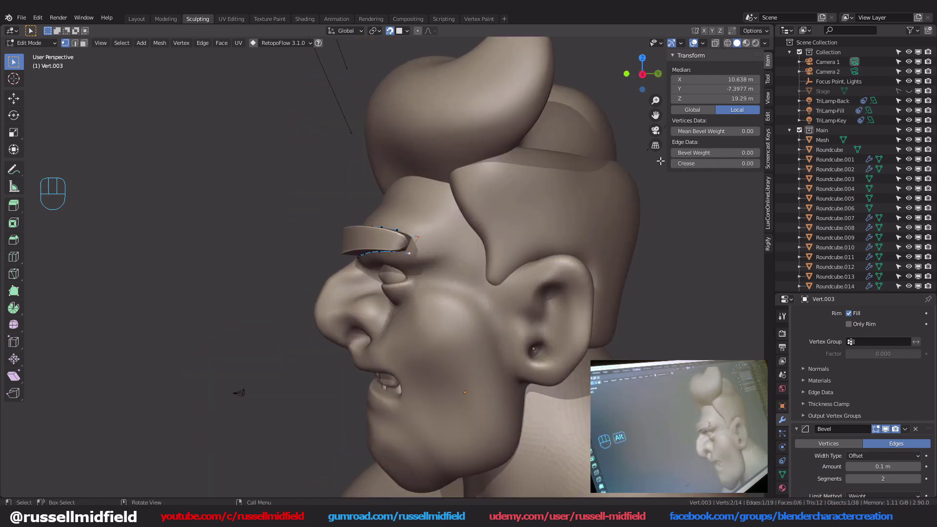
pyautogui.moveTo(403, 242); pyautogui.dragTo(466, 248, button='middle')
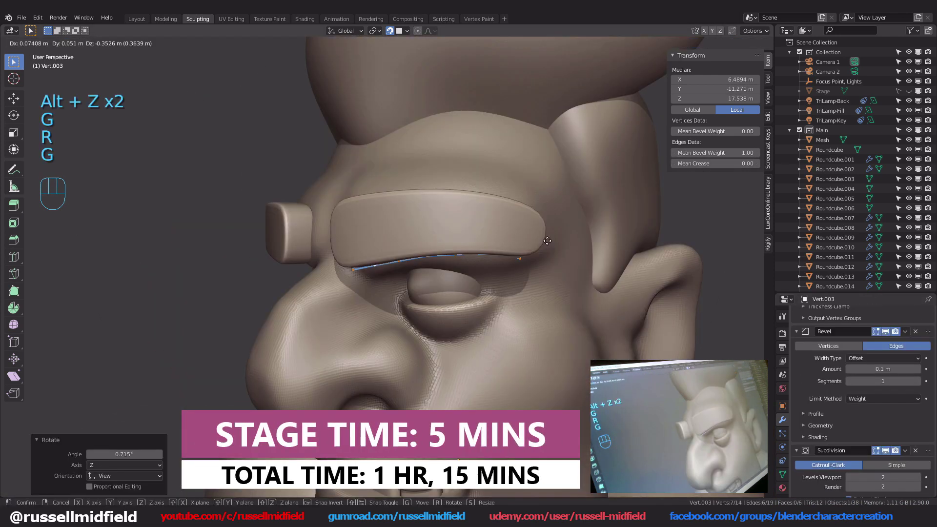
# - Reposition the eyebrow's lower edge above the eye and set the Bevel amount to 0.5 m
pyautogui.click(547, 241)
pyautogui.moveTo(547, 241); pyautogui.dragTo(523, 244, button='middle')
pyautogui.scroll(3, 617, 296)
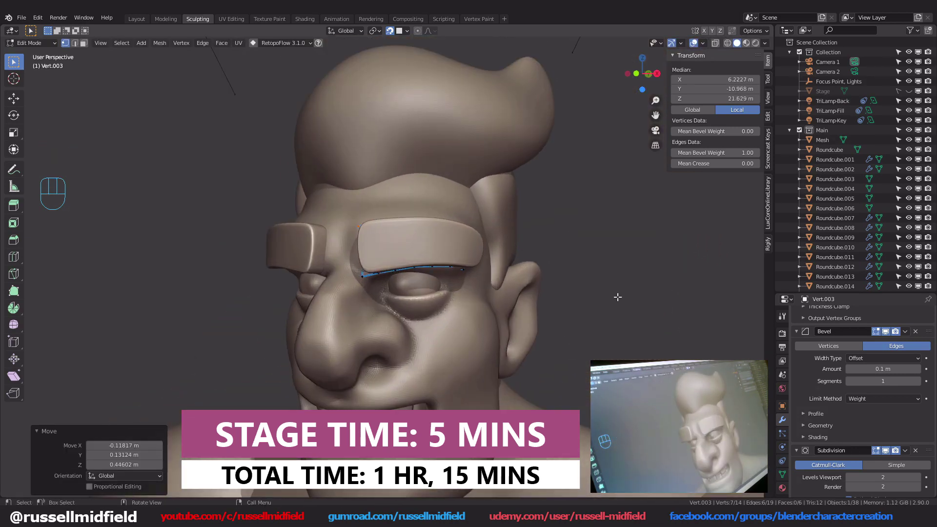
pyautogui.press('Tab')
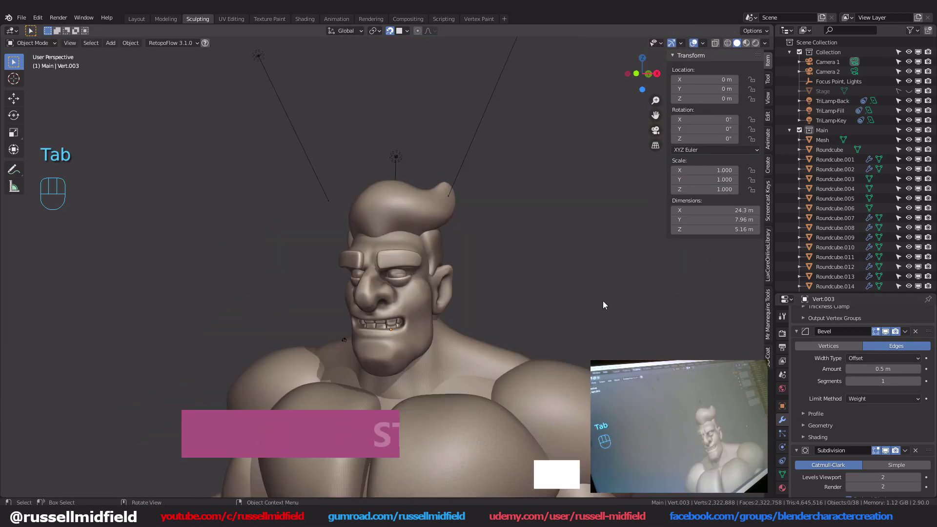
# - Isolate the two thumb segments in Local View and join them into one object
pyautogui.scroll(-3, 500, 243)
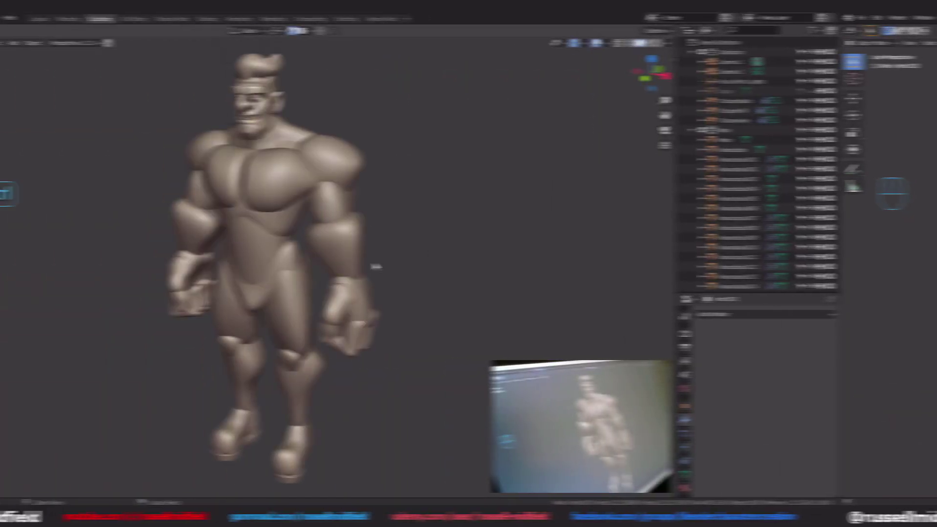
pyautogui.keyDown('ctrl'); pyautogui.moveTo(375, 266); pyautogui.dragTo(502, 221, button='middle'); pyautogui.keyUp('ctrl')
pyautogui.click(376, 253)
pyautogui.press('KP_Divide')
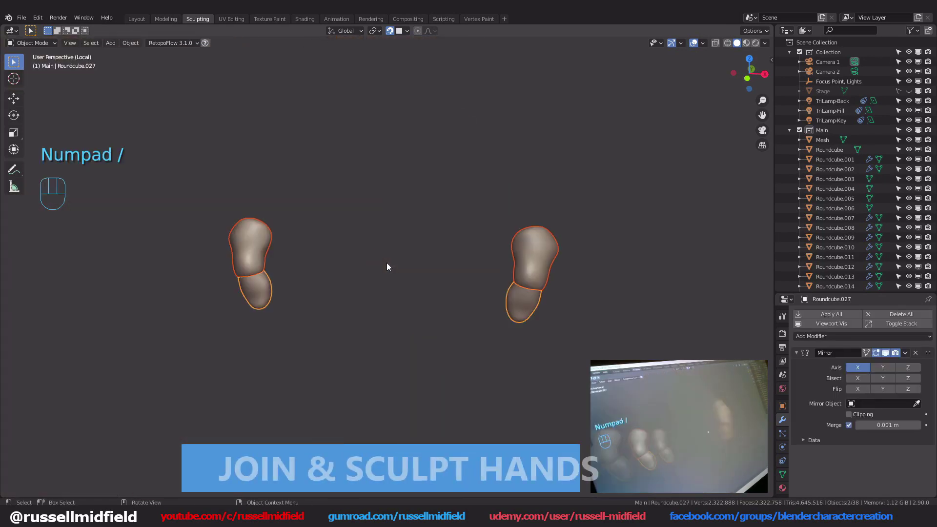
pyautogui.scroll(3, 387, 266)
pyautogui.scroll(3, 517, 253)
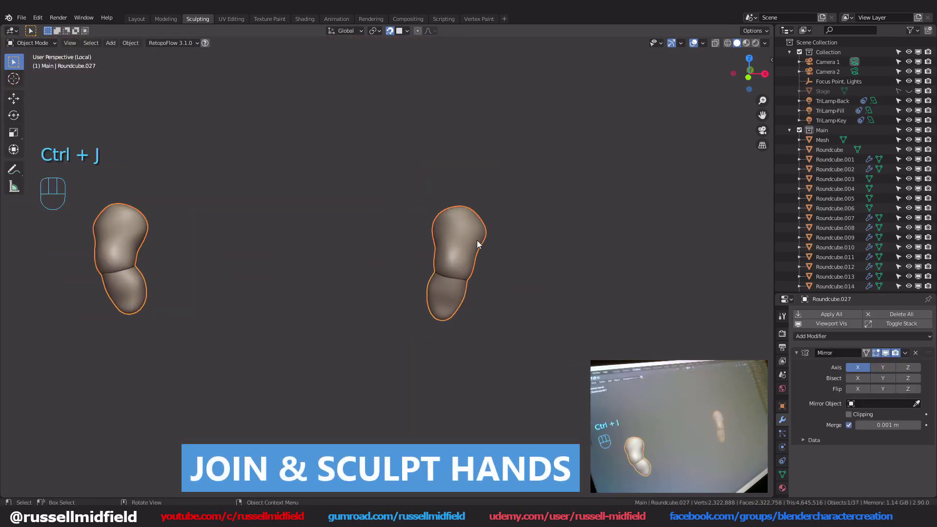
pyautogui.click(467, 306)
# - Voxel-remesh the joined thumb in Sculpt Mode and reshape it with Elastic Deform
pyautogui.hotkey('shift', 'r')
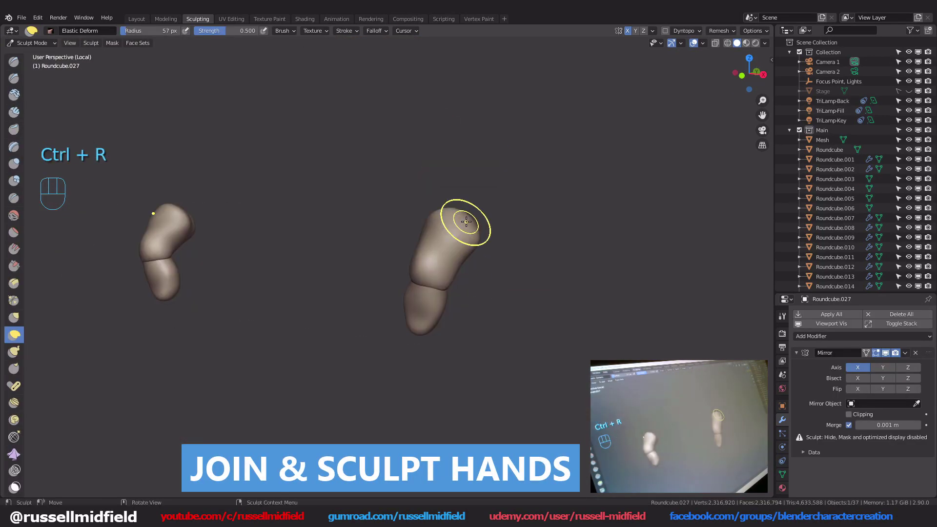
pyautogui.moveTo(447, 292); pyautogui.dragTo(452, 220, button='middle')
pyautogui.press('f')
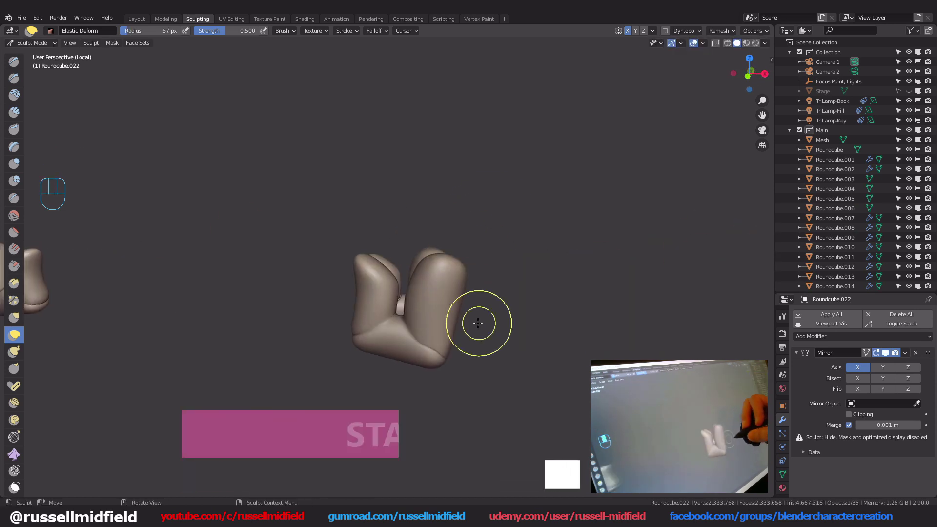
# - Sculpt the joined, bent fingers into smoother, fuller shapes, adjusting the brush size along the way
pyautogui.moveTo(429, 335)
pyautogui.mouseDown(button='middle')
pyautogui.moveTo(462, 364)
pyautogui.moveTo(535, 348)
pyautogui.moveTo(519, 345)
pyautogui.moveTo(519, 360)
pyautogui.moveTo(468, 324)
pyautogui.moveTo(481, 315)
pyautogui.moveTo(464, 356)
pyautogui.moveTo(439, 379)
pyautogui.moveTo(457, 370)
pyautogui.moveTo(522, 376)
pyautogui.mouseUp(button='middle')
pyautogui.press('f')
pyautogui.press('f')
pyautogui.press('f')
pyautogui.hotkey('shift', 'c')
pyautogui.press('f')
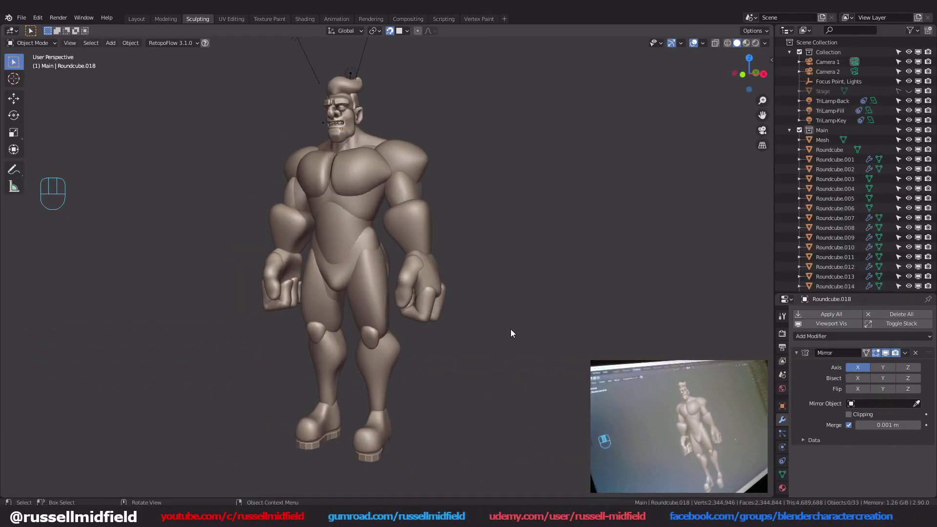
# - Isolate the sculpted thumb and fingers together in Local View
pyautogui.scroll(3, 381, 250)
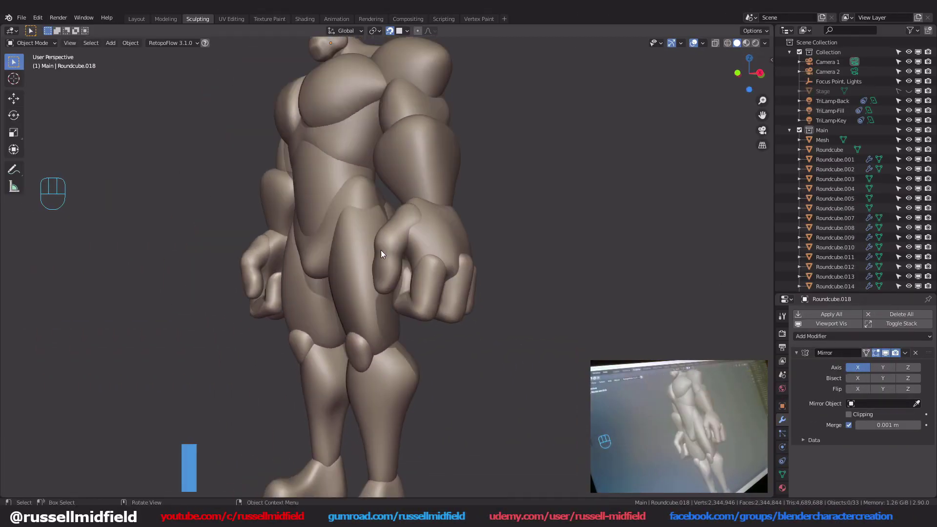
pyautogui.click(420, 298)
pyautogui.keyDown('shift'); pyautogui.click(280, 293); pyautogui.keyUp('shift')
pyautogui.press('KP_Divide')
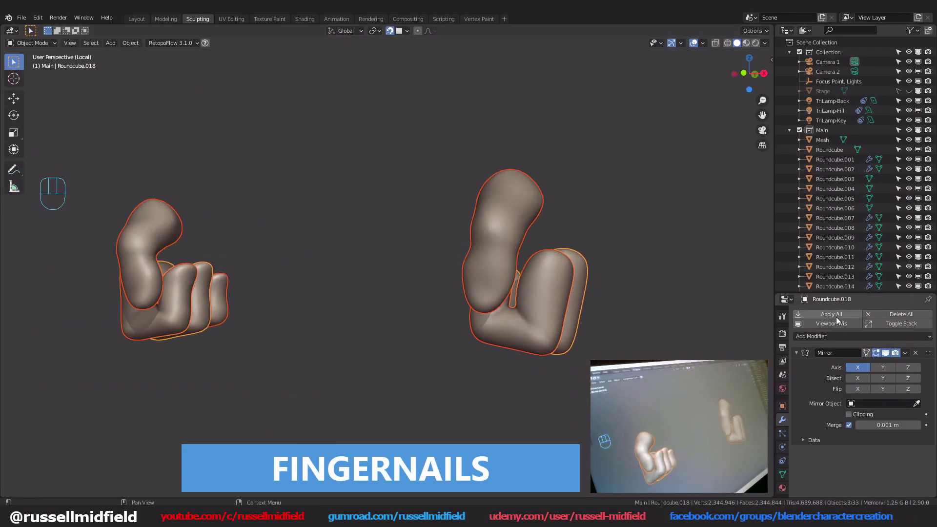
# - Apply all modifiers on the hand parts, then mask a nail shape on the thumb tip and define its border with the Inflate mesh filter
pyautogui.click(839, 316)
pyautogui.hotkey('ctrl', 'Tab')
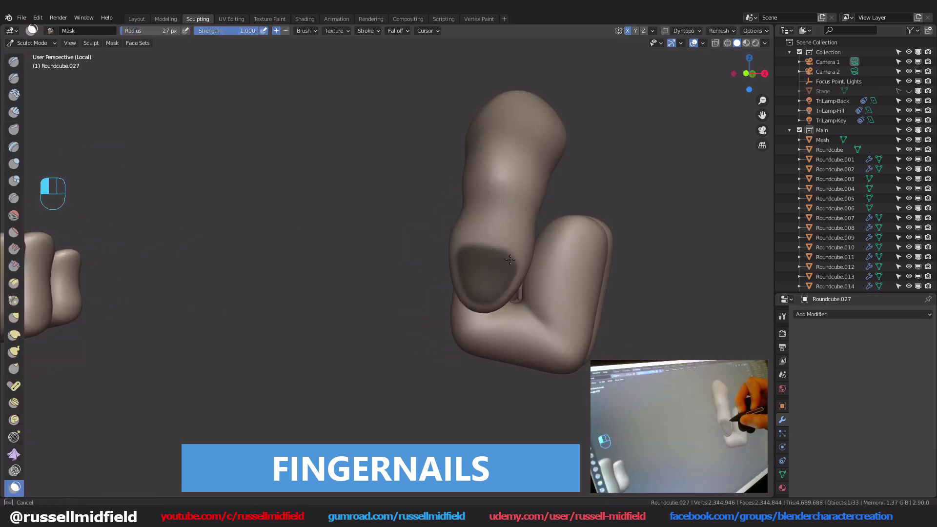
pyautogui.moveTo(511, 257); pyautogui.dragTo(451, 357, button='middle')
pyautogui.hotkey('ctrl', 'i')
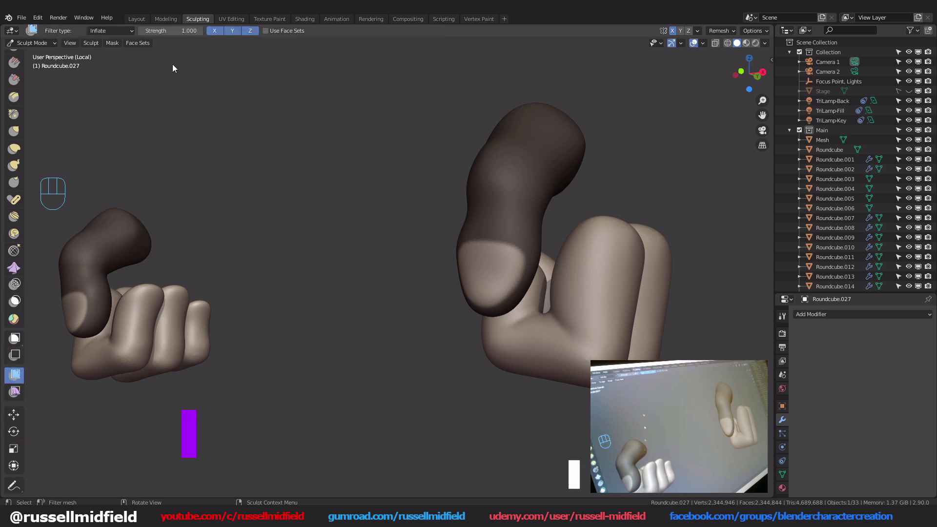
pyautogui.hotkey('ctrl', 'i')
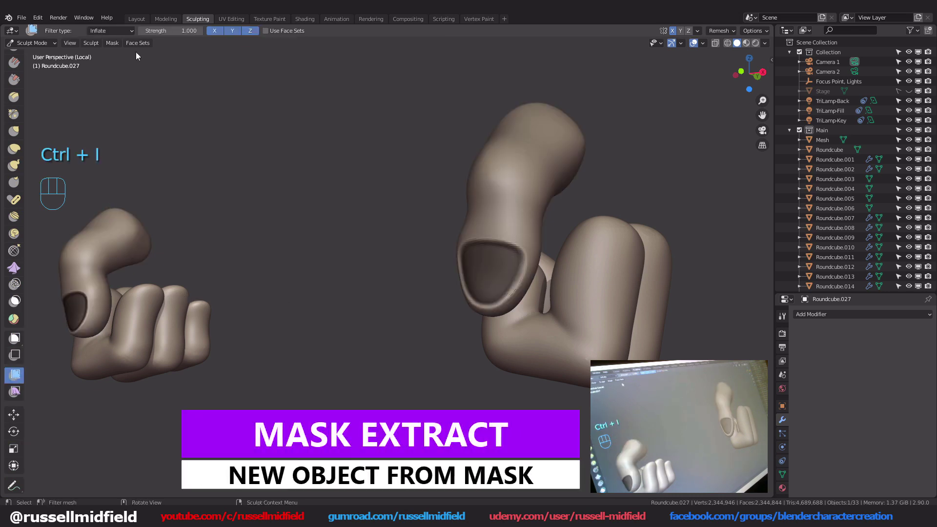
# - Extract the masked thumbnail area as a new object with Mask Extract
pyautogui.click(112, 43)
pyautogui.click(184, 194)
pyautogui.click(228, 271)
pyautogui.moveTo(228, 272)
pyautogui.mouseDown(button='middle')
pyautogui.moveTo(571, 270)
pyautogui.moveTo(533, 313)
pyautogui.moveTo(350, 272)
pyautogui.moveTo(379, 286)
pyautogui.mouseUp(button='middle')
# - Voxel-remesh the extracted thumbnail in Sculpt Mode and shape it over the thumb tip with Elastic Deform at an 85 px radius
pyautogui.hotkey('ctrl', 'Tab')
pyautogui.hotkey('shift', 'r')
pyautogui.hotkey('ctrl', 'r')
pyautogui.press('f')
pyautogui.press('g')
pyautogui.press('f')
pyautogui.press('f')
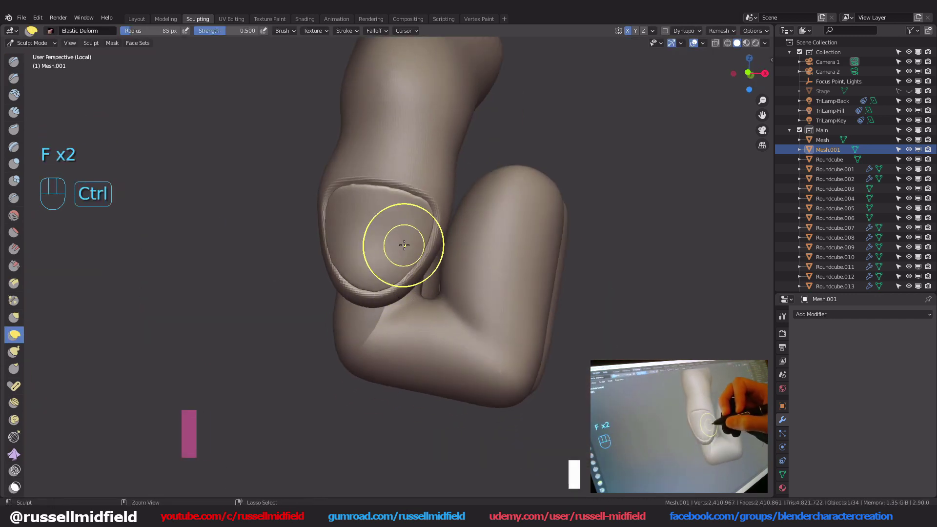
pyautogui.hotkey('ctrl', 'r')
pyautogui.moveTo(401, 241)
pyautogui.mouseDown(button='middle')
pyautogui.moveTo(379, 286)
pyautogui.moveTo(376, 234)
pyautogui.moveTo(351, 201)
pyautogui.mouseUp(button='middle')
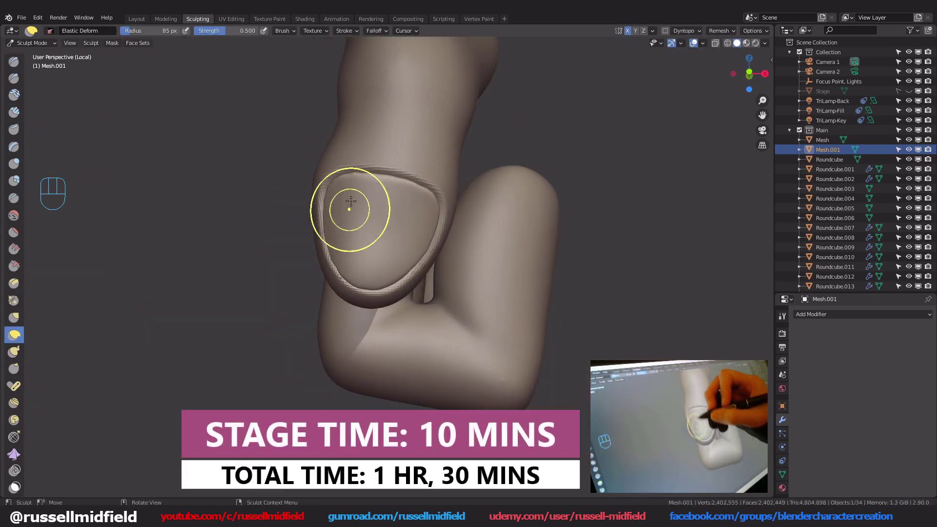
pyautogui.moveTo(433, 191); pyautogui.dragTo(445, 261, button='middle')
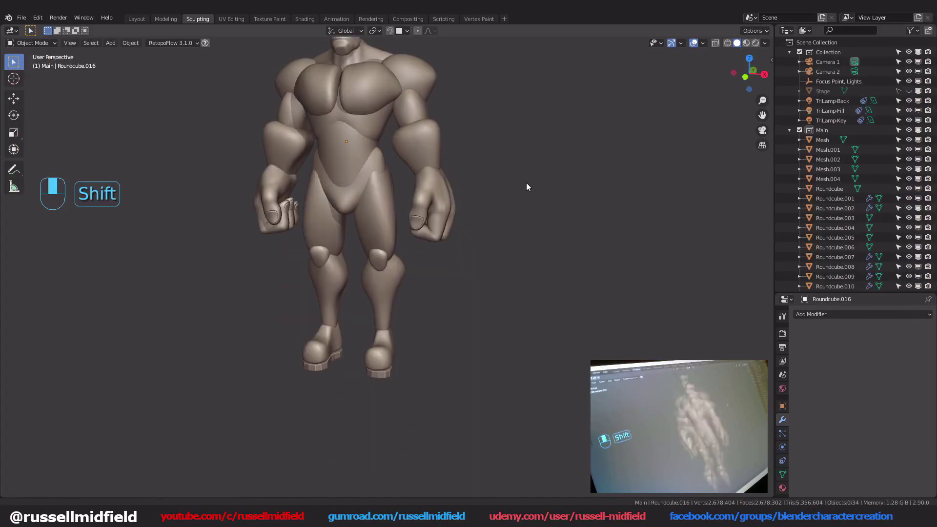
# - Add a cylinder, scale it up to leg width and place it over the character's lower leg using the top and front views
pyautogui.moveTo(526, 182); pyautogui.dragTo(552, 173, button='middle')
pyautogui.press('KP_1')
pyautogui.press('KP_7')
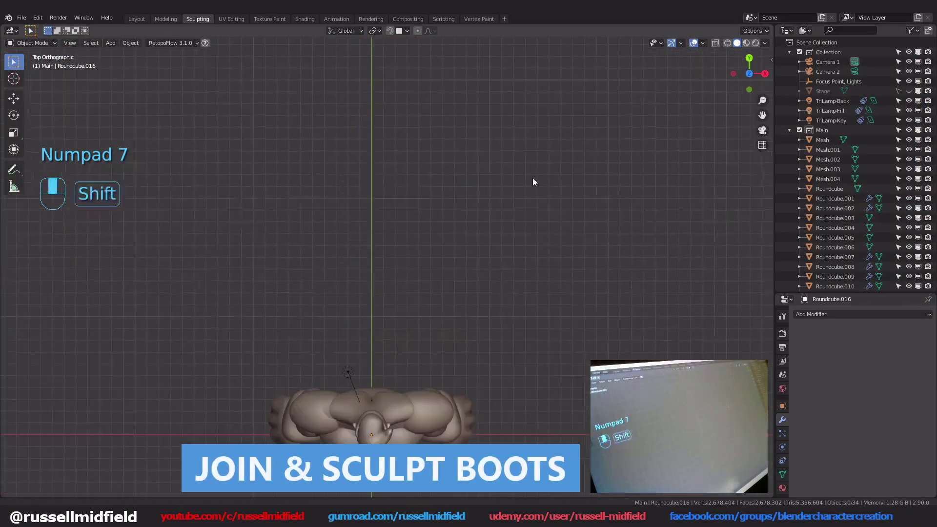
pyautogui.hotkey('shift', 'a')
pyautogui.moveTo(511, 222)
pyautogui.click(551, 271)
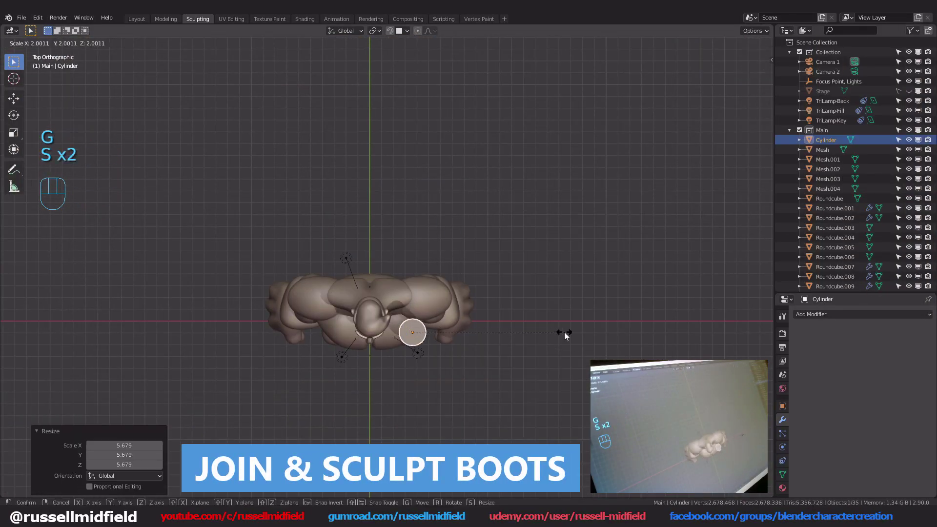
pyautogui.click(564, 332)
pyautogui.press('KP_1')
pyautogui.press('g')
pyautogui.click(417, 320)
# - Move and scale the cylinder's vertices in Edit Mode with X-ray on to form a boot shaft flared at the top
pyautogui.scroll(4, 418, 320)
pyautogui.press('Tab')
pyautogui.hotkey('alt', 'z')
pyautogui.moveTo(335, 220); pyautogui.dragTo(470, 280)
pyautogui.press('g')
pyautogui.press('s')
pyautogui.click(487, 251)
pyautogui.press('g')
pyautogui.press('s')
pyautogui.press('g')
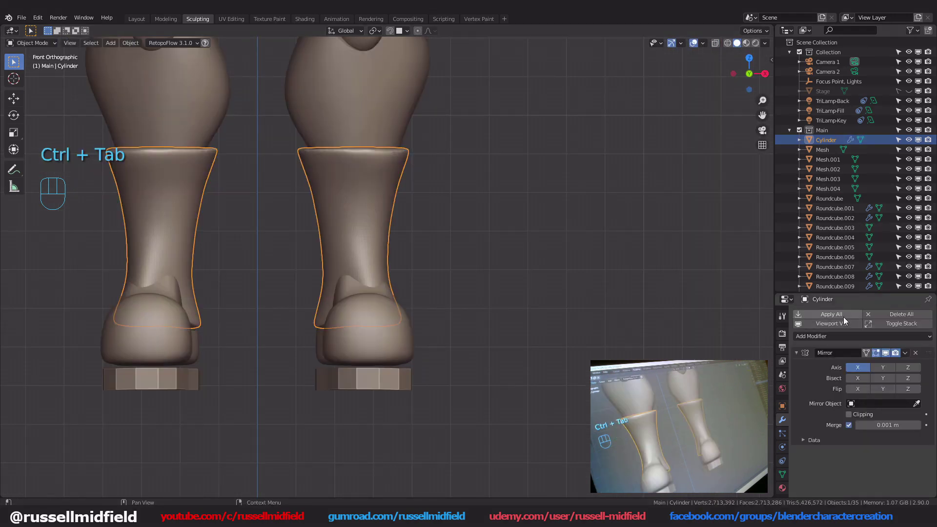
# - Apply the boot shafts' Mirror modifier and join them with the feet into one object isolated in Local View
pyautogui.click(844, 320)
pyautogui.keyDown('shift'); pyautogui.click(396, 300); pyautogui.keyUp('shift')
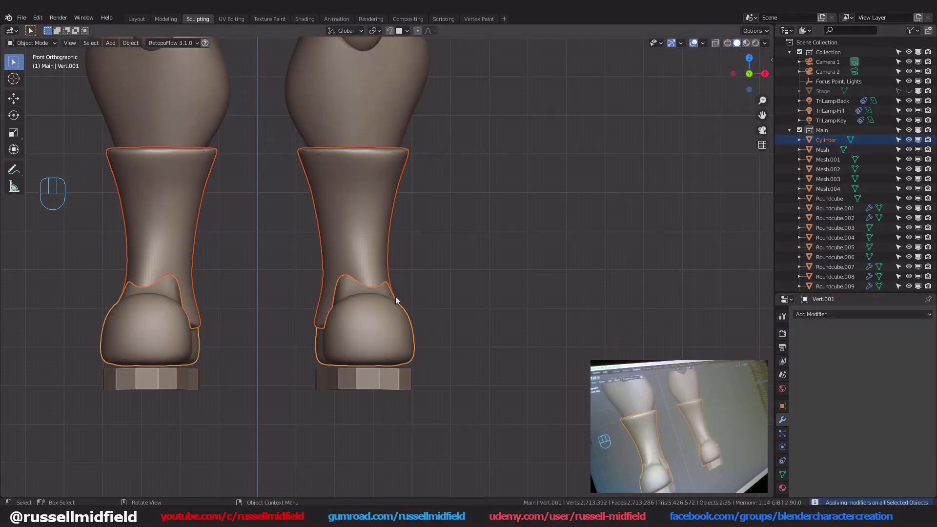
pyautogui.hotkey('ctrl', 'j')
pyautogui.hotkey('ctrl', 'Tab')
pyautogui.click(384, 362)
pyautogui.press('KP_Divide')
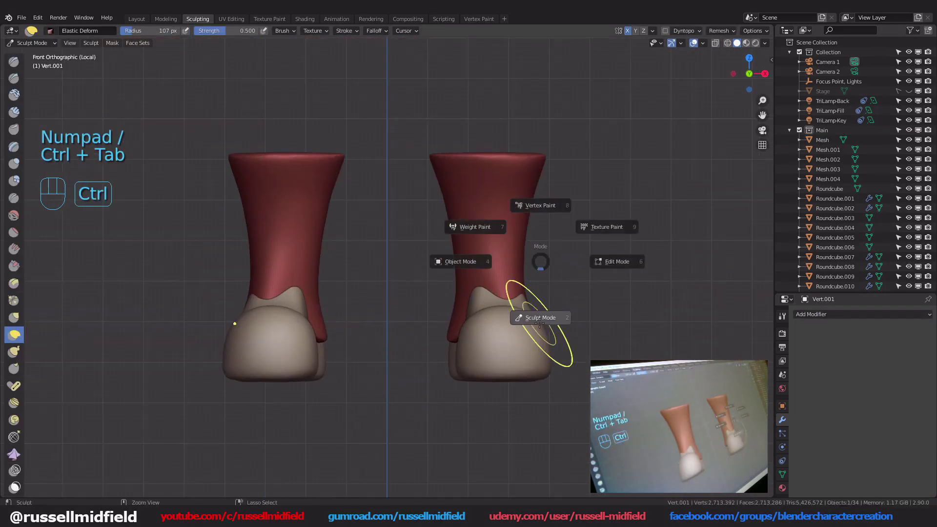
# - Voxel-remesh the joined boots in Sculpt Mode so the shafts and feet fuse into one surface
pyautogui.click(539, 320)
pyautogui.hotkey('shift', 'r')
pyautogui.click(519, 214)
pyautogui.hotkey('ctrl', 'r')
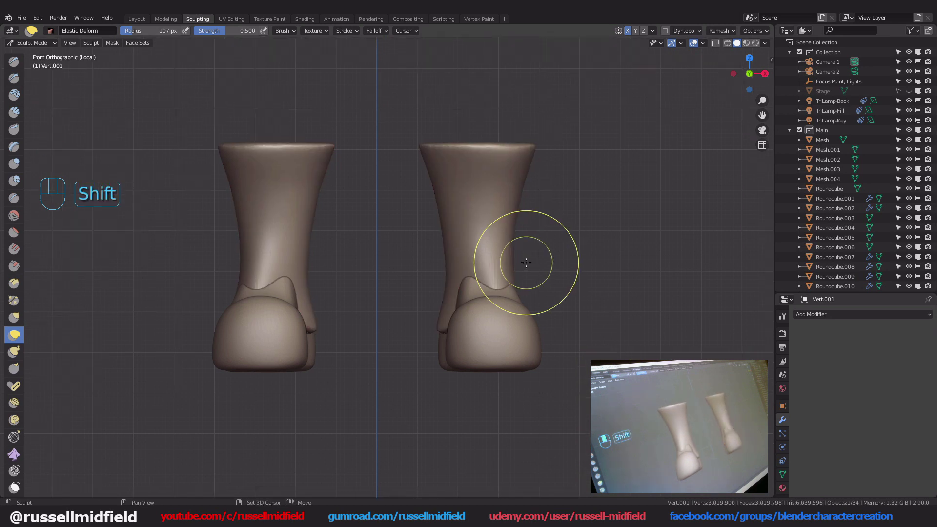
# - Build up a rounded ankle and a vertical ridge on the boots' sides with Clay Strips, smoothing them and adjusting the brush radius
pyautogui.moveTo(477, 262); pyautogui.dragTo(520, 317, button='middle')
pyautogui.press('c')
pyautogui.press('f')
pyautogui.press('f')
pyautogui.press('f')
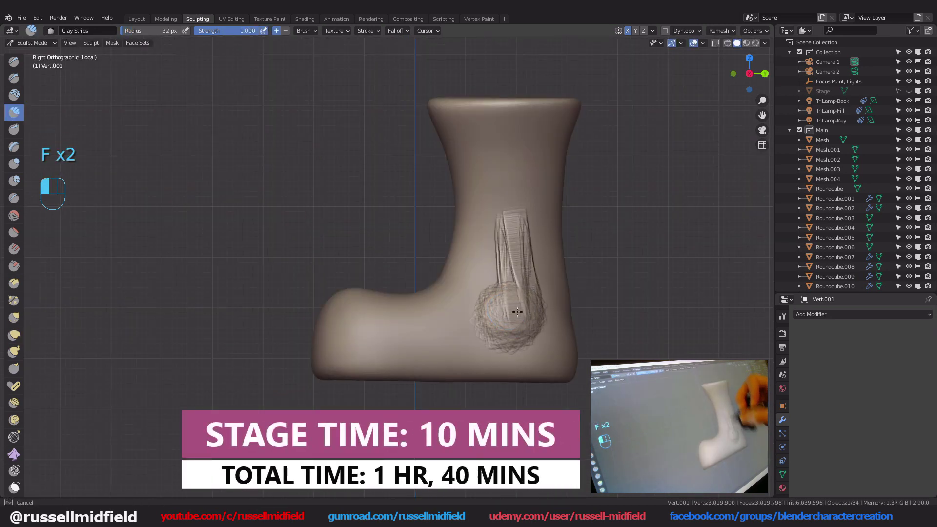
pyautogui.click(537, 229)
pyautogui.moveTo(537, 229); pyautogui.dragTo(506, 259, button='middle')
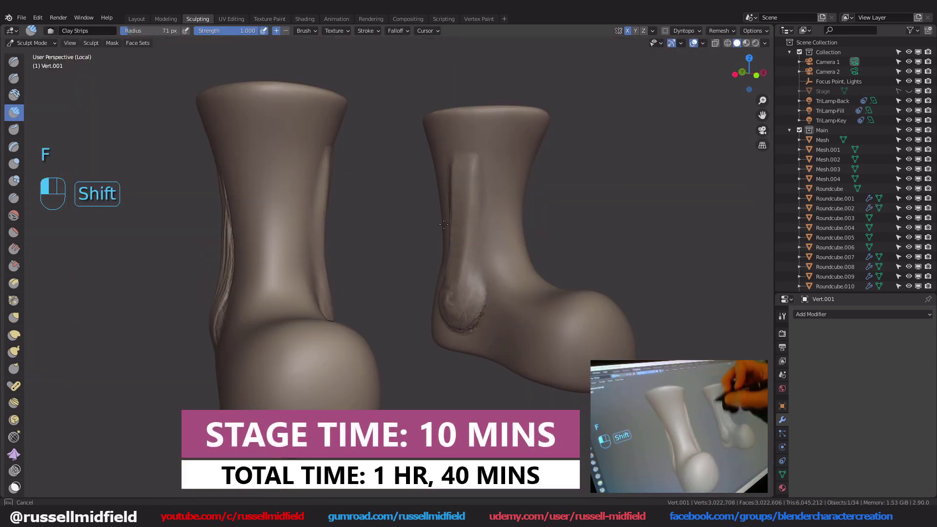
pyautogui.moveTo(444, 224); pyautogui.dragTo(543, 336, button='middle')
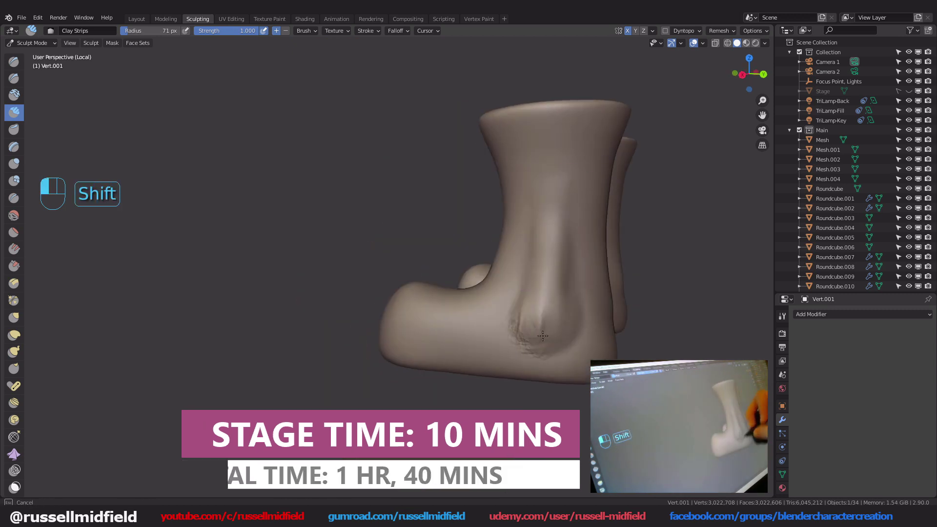
pyautogui.hotkey('ctrl', 'Tab')
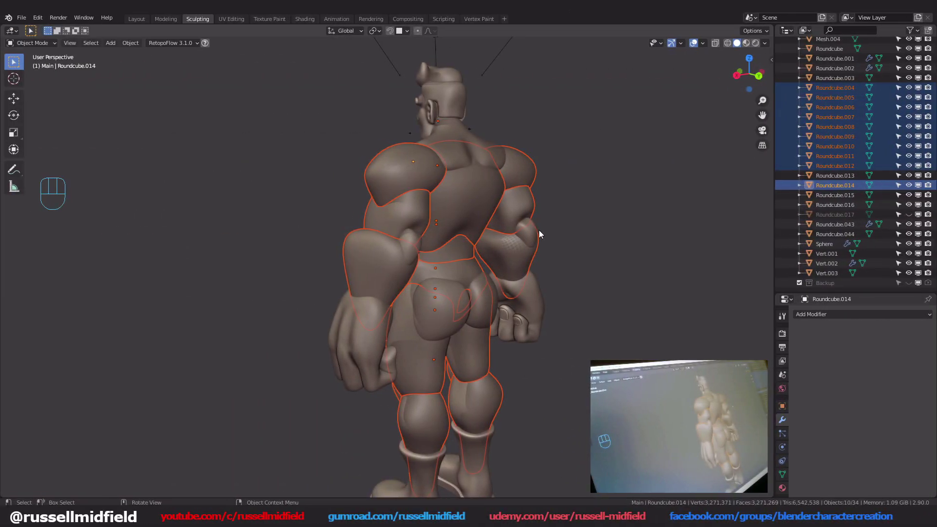
# - Join the neck, torso, arm and leg parts into a single body object and move it away from the head and hands
pyautogui.moveTo(539, 234); pyautogui.dragTo(580, 194, button='middle')
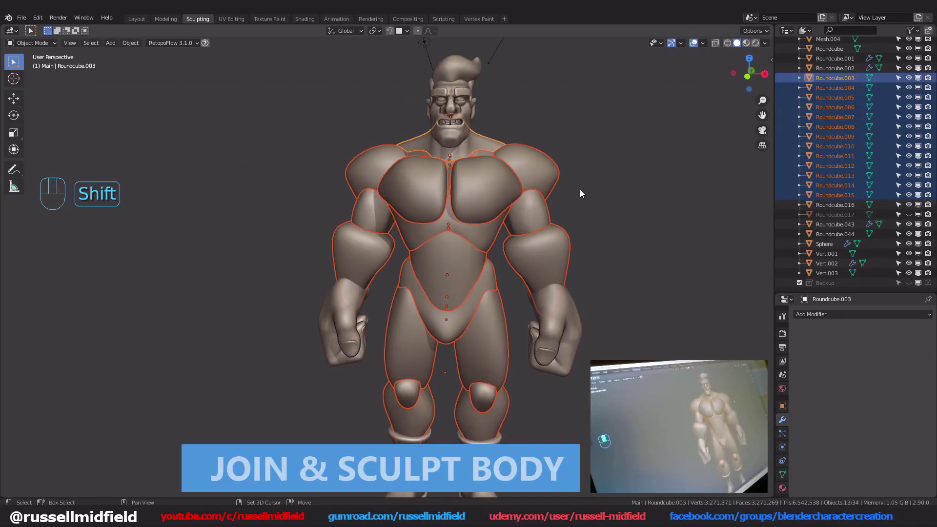
pyautogui.scroll(2, 551, 142)
pyautogui.hotkey('ctrl', 'j')
pyautogui.press('g')
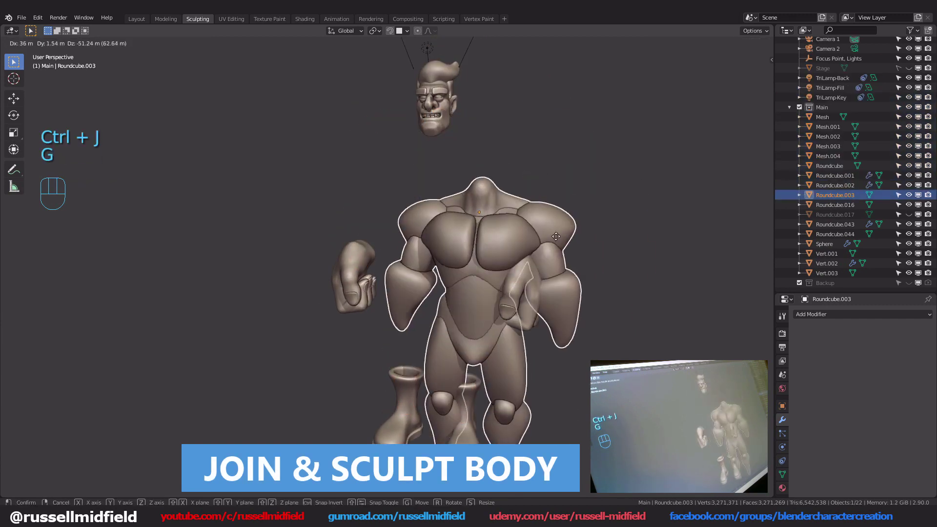